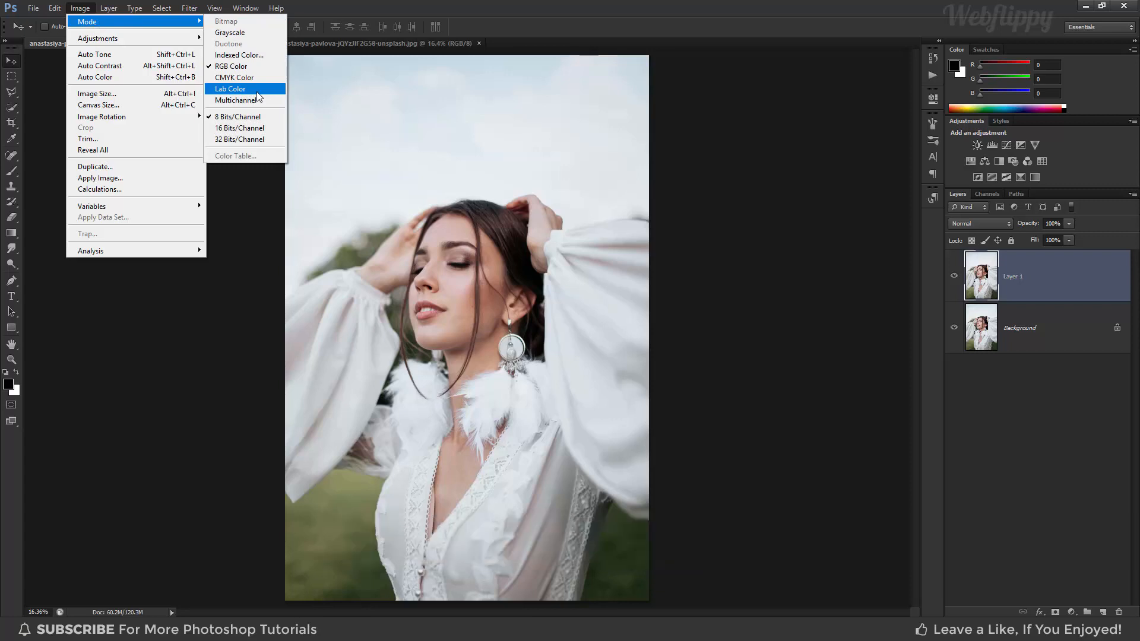
- Convert the portrait to Lab Color without flattening its layers, and display its channels
click(256, 92)
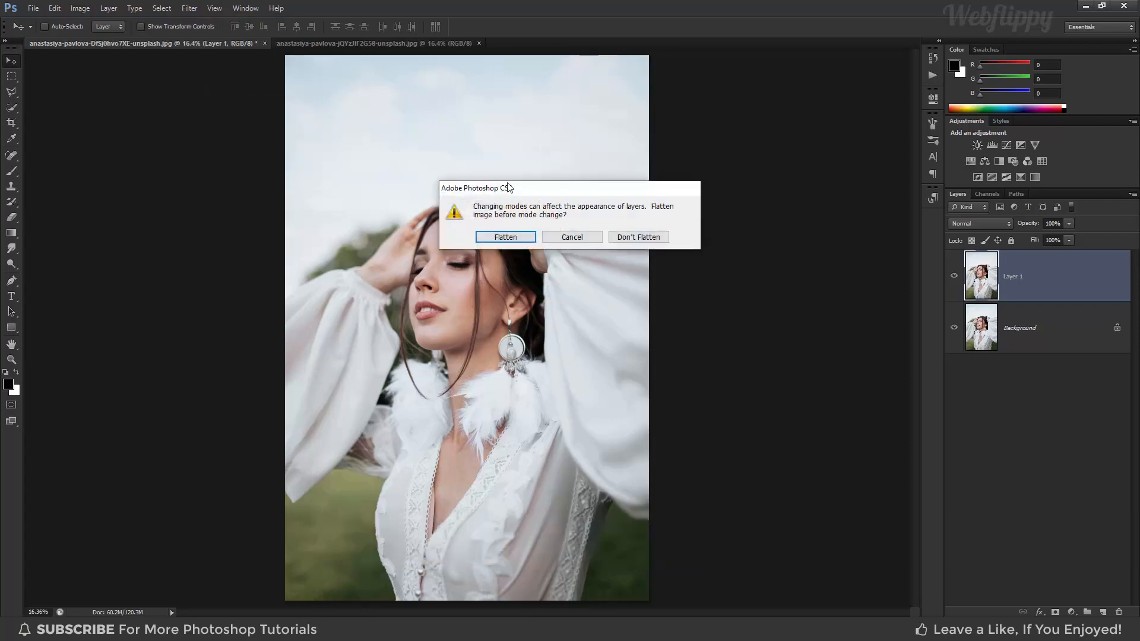
click(631, 238)
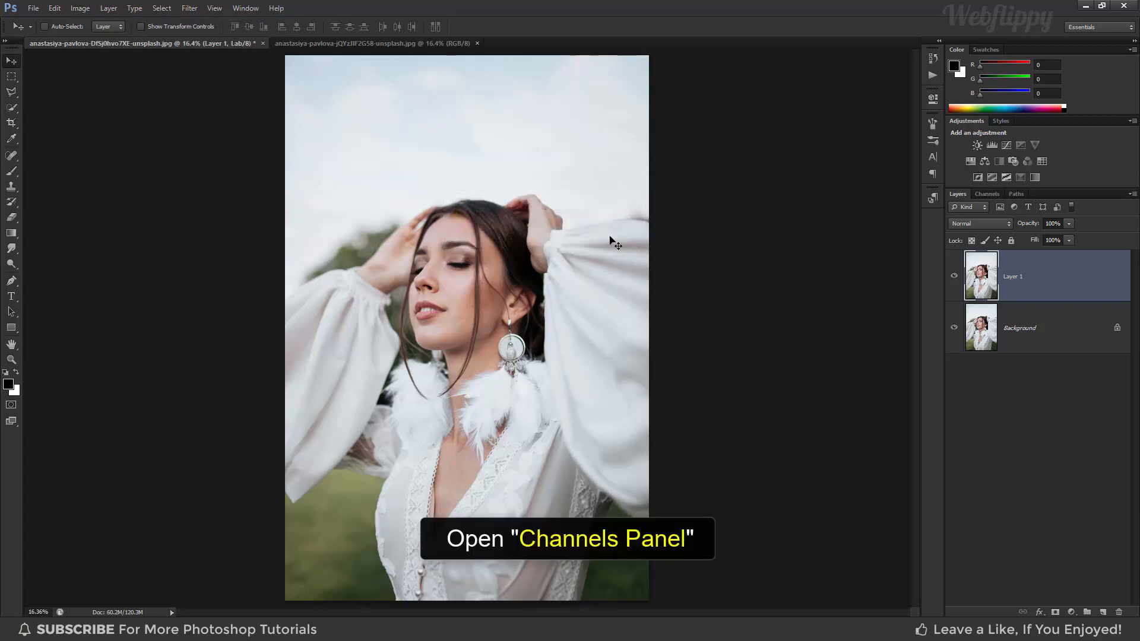
click(246, 9)
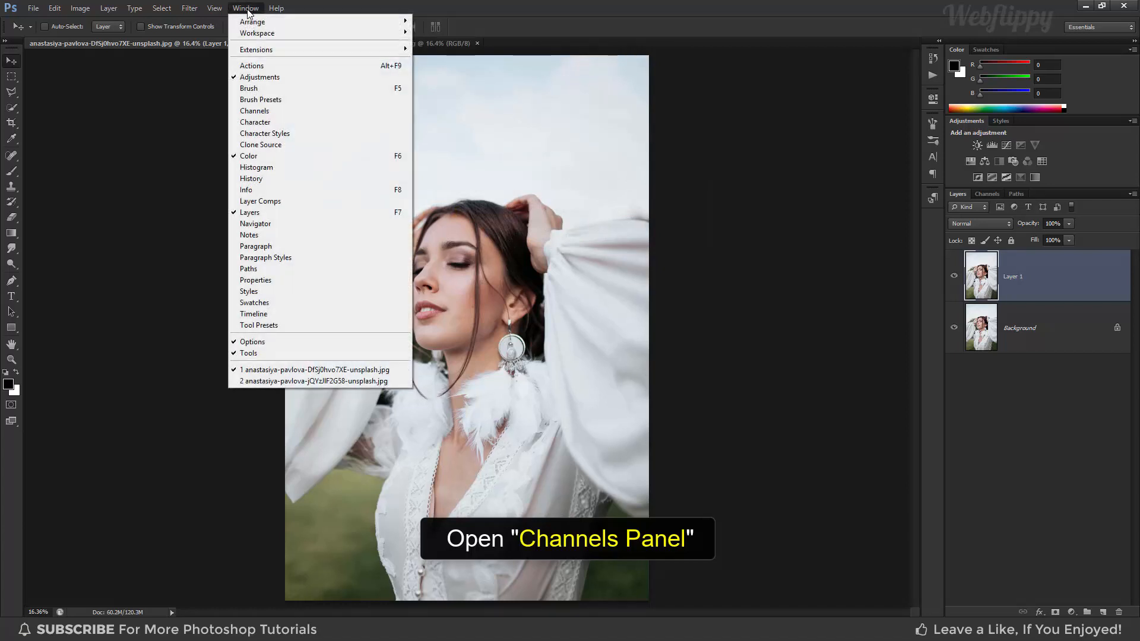
click(273, 112)
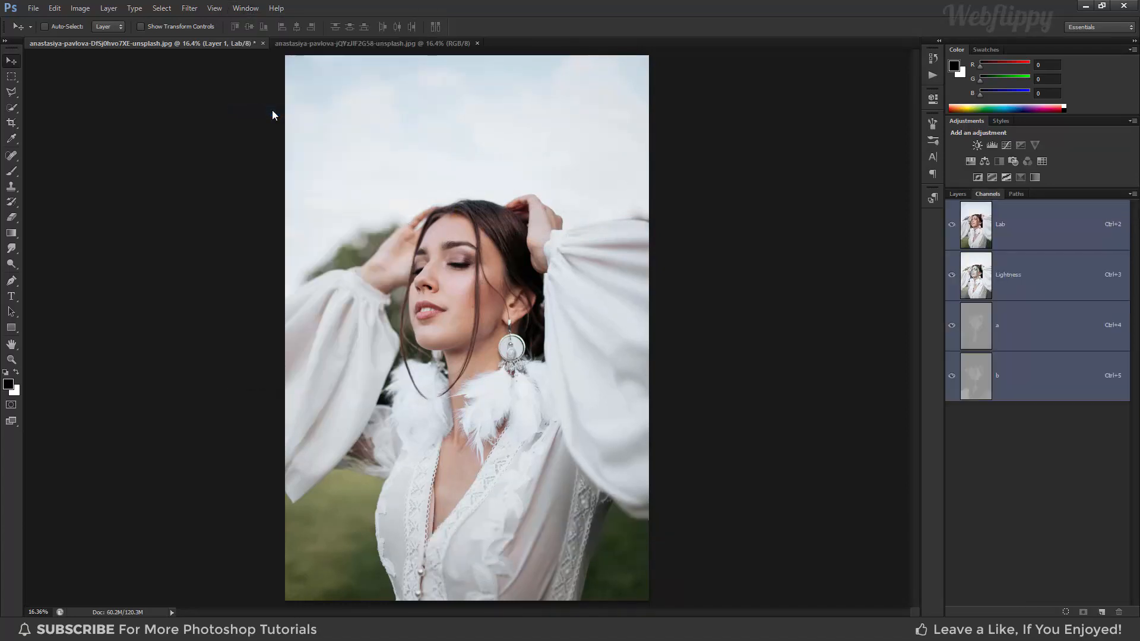
- Copy the entire contents of the a channel and paste them over the b channel
click(1018, 330)
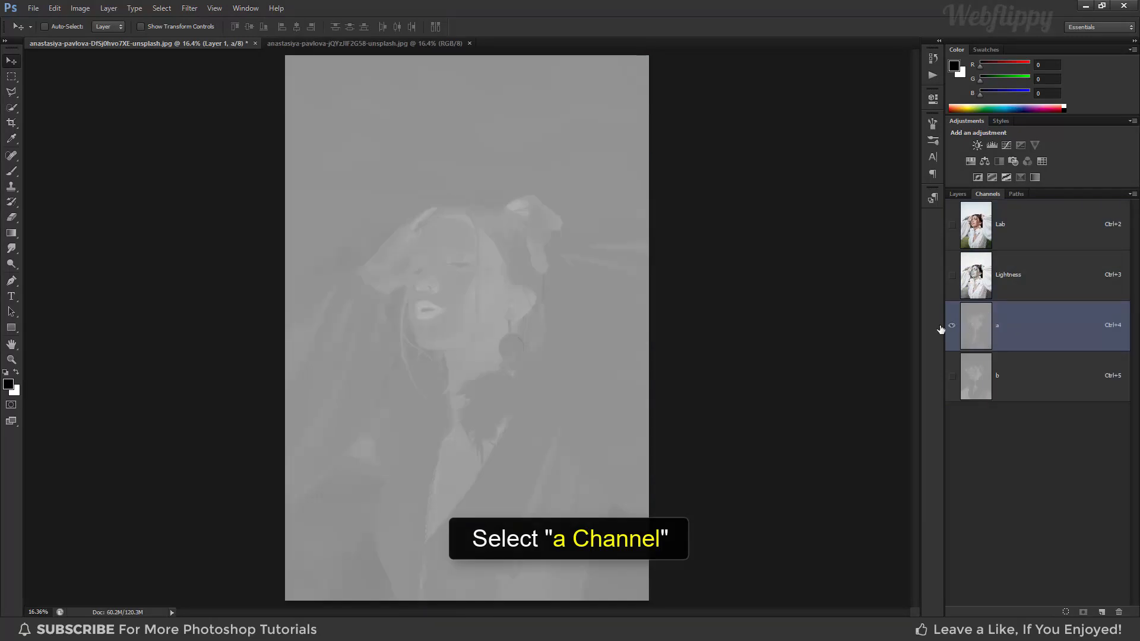
key(ctrl+a)
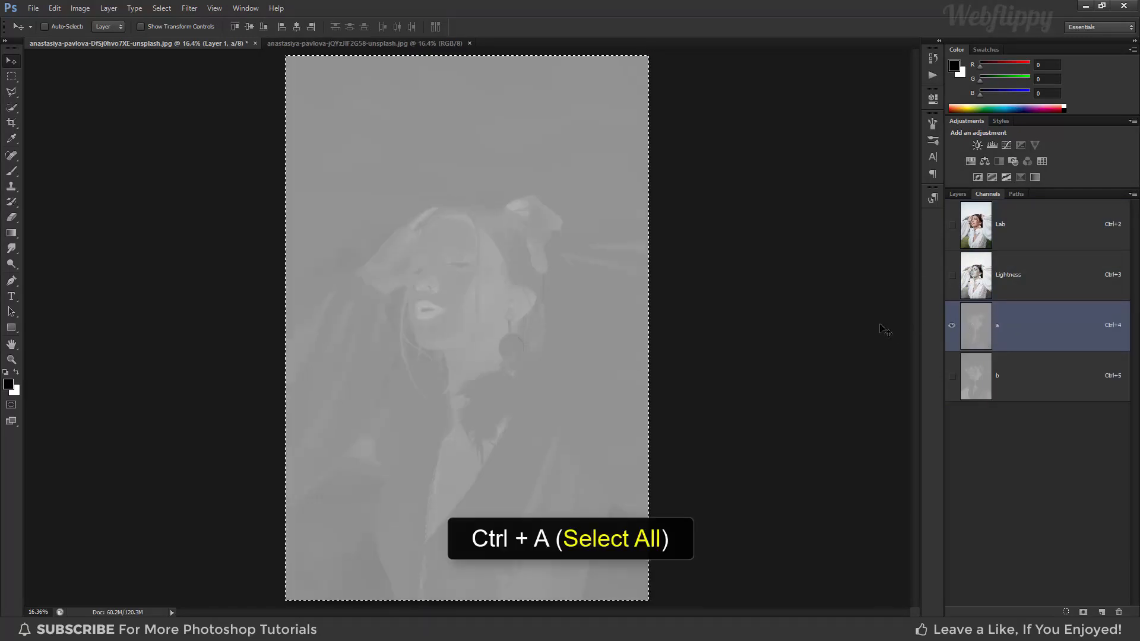
key(ctrl+c)
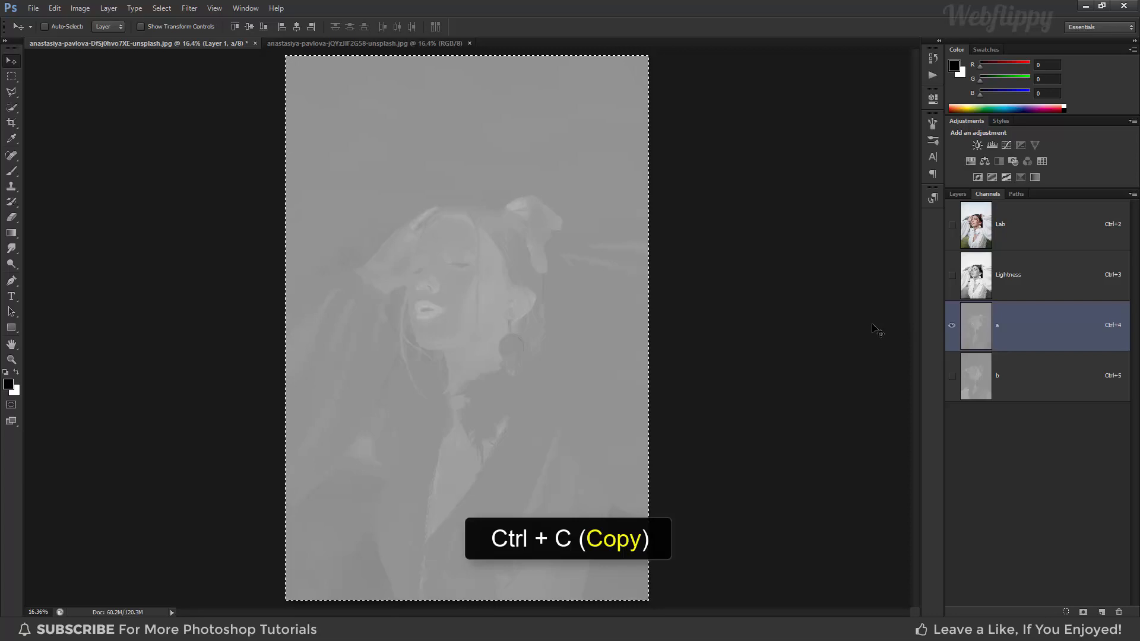
click(1007, 377)
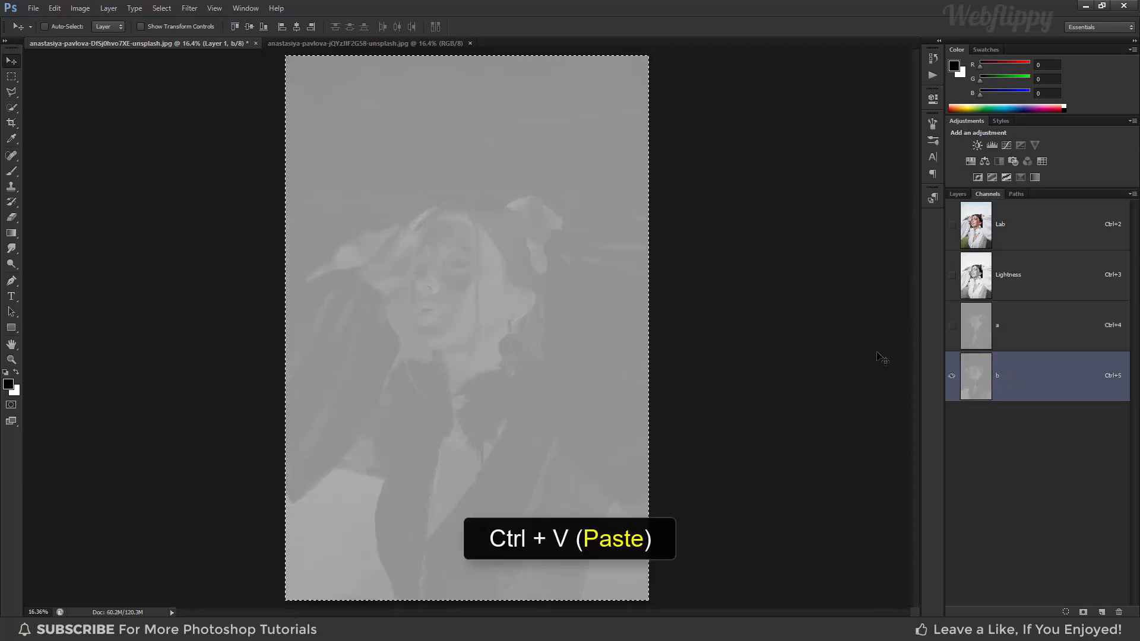
key(ctrl+v)
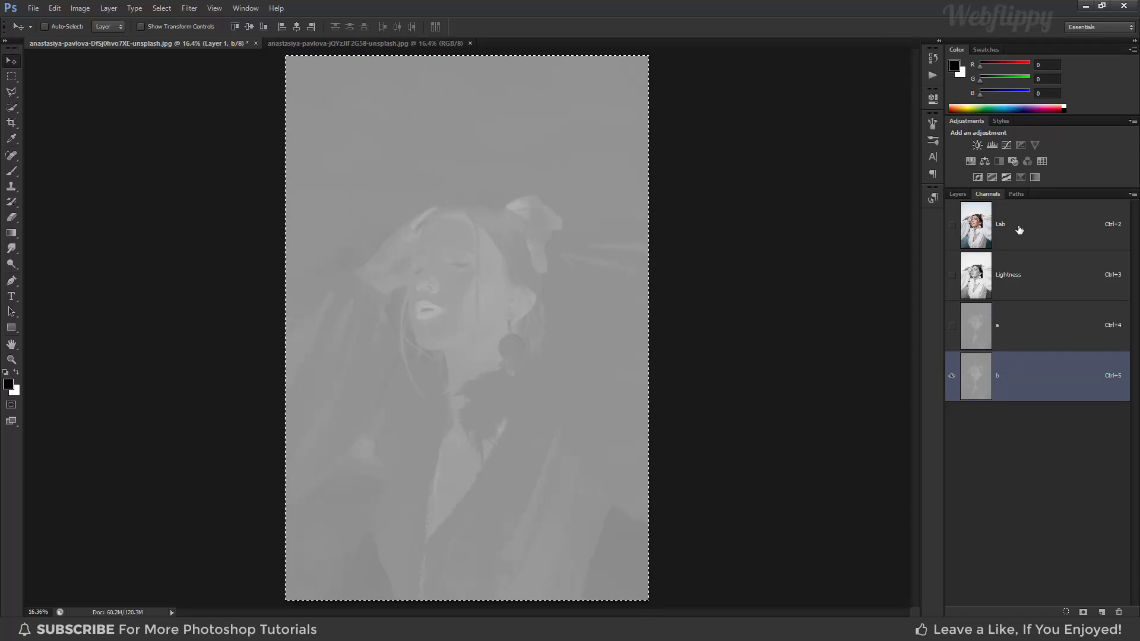
- Return from the b channel to the full Lab composite in the layer view and clear the selection
click(1018, 231)
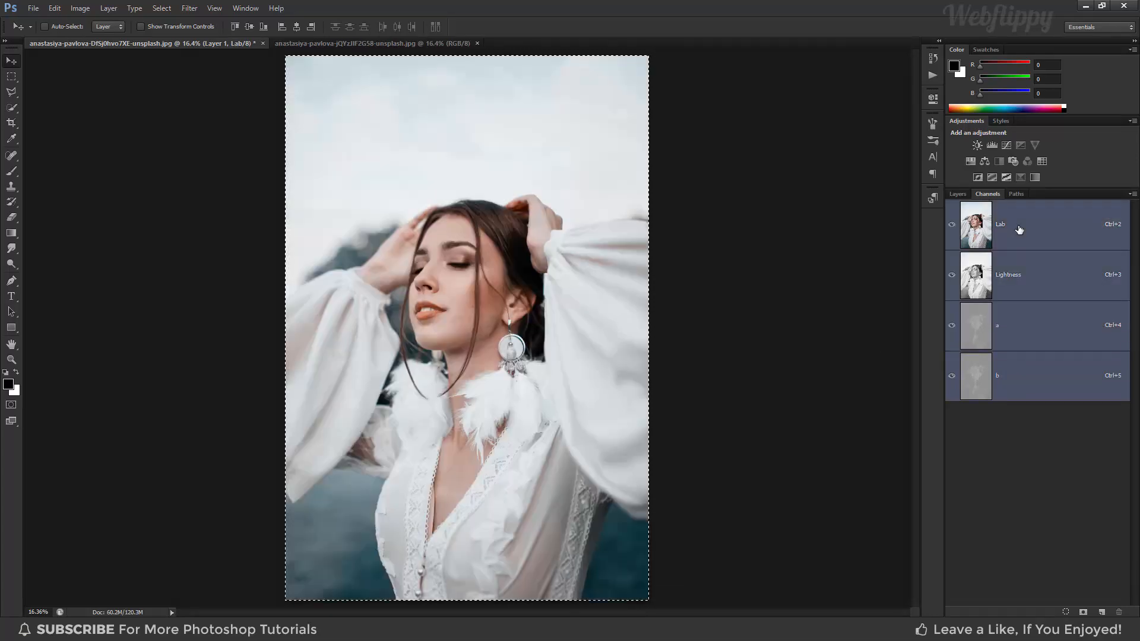
click(958, 196)
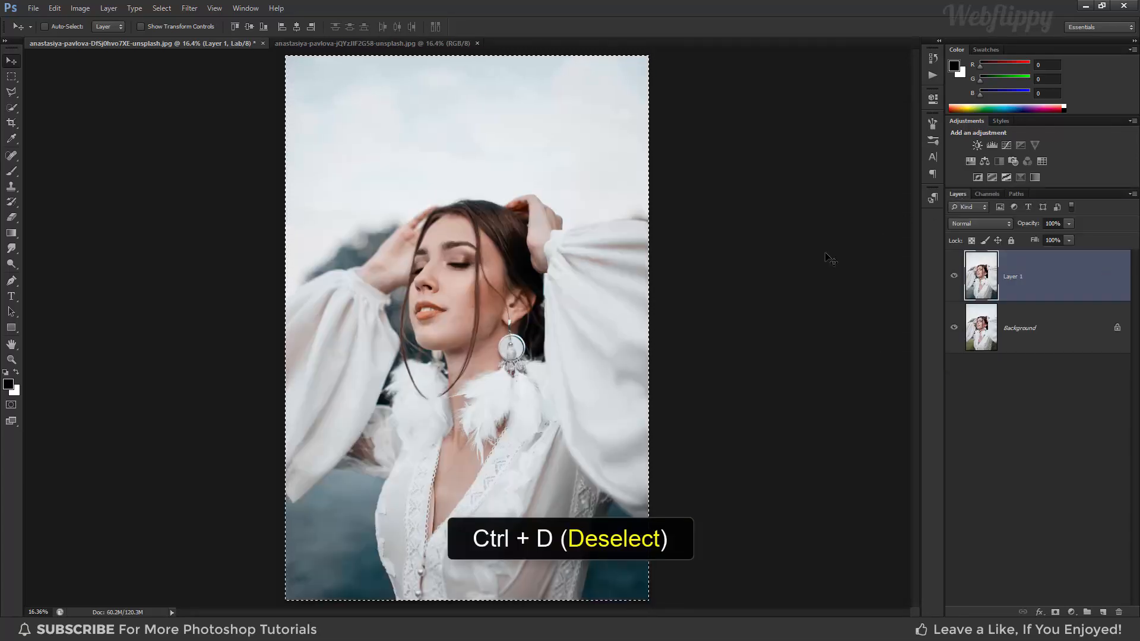
key(ctrl+d)
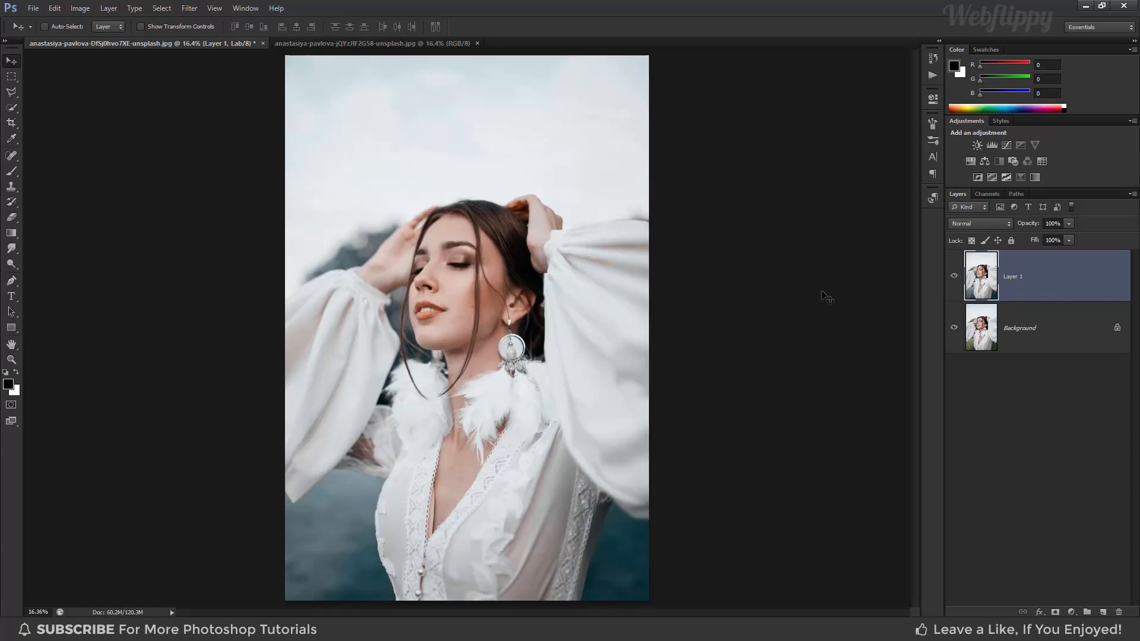
- Convert the image back to RGB Color without flattening the layers
click(81, 8)
mouse_move(95, 22)
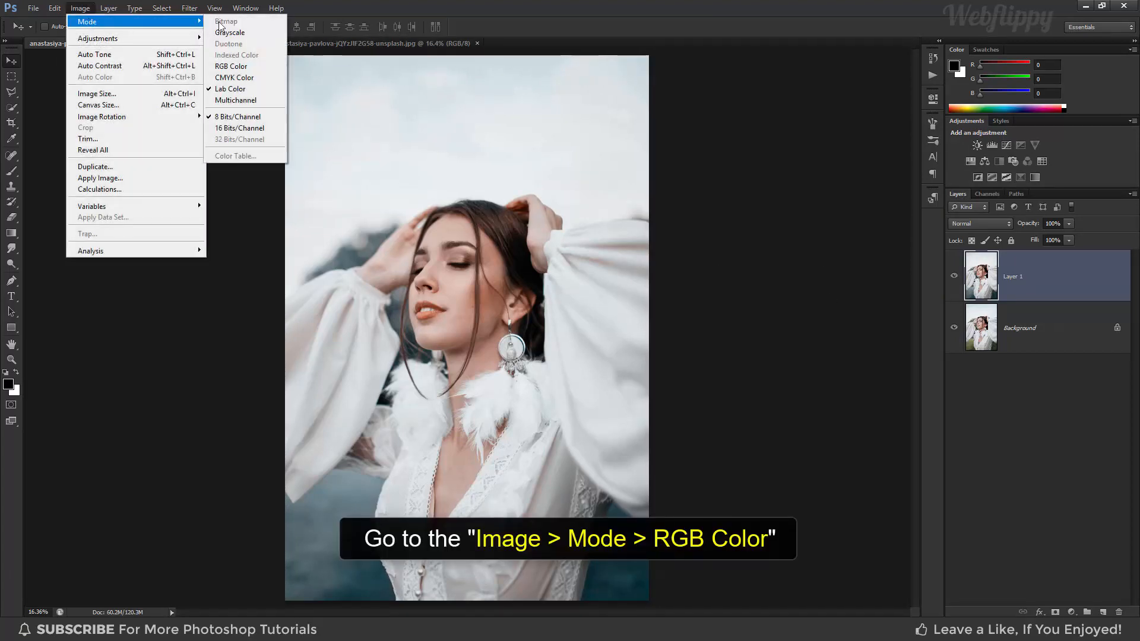
click(260, 67)
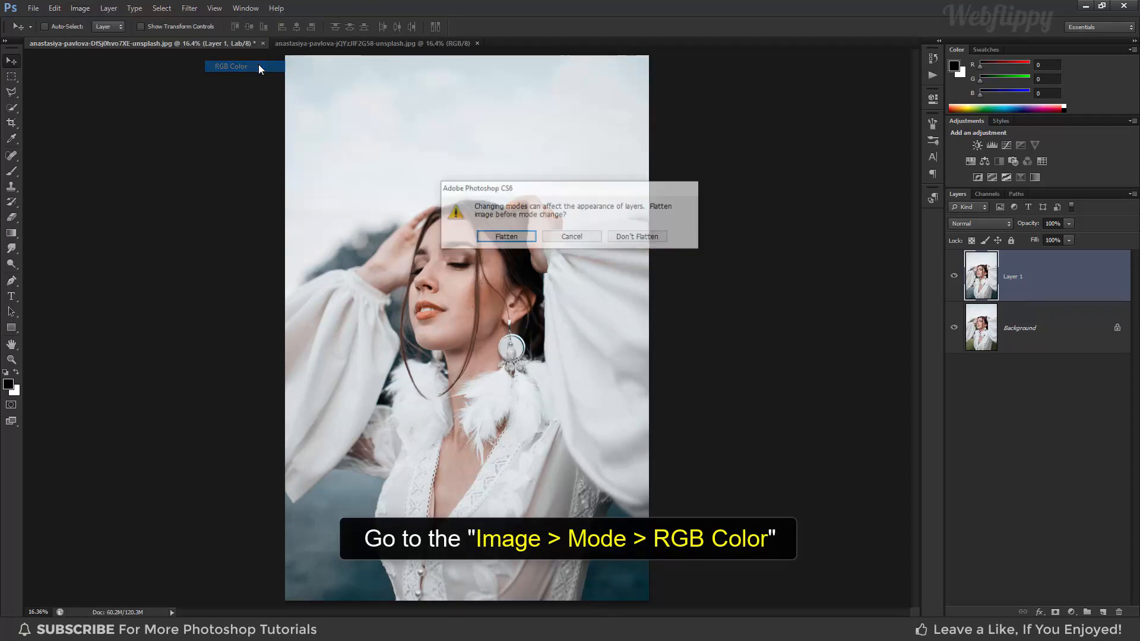
click(637, 238)
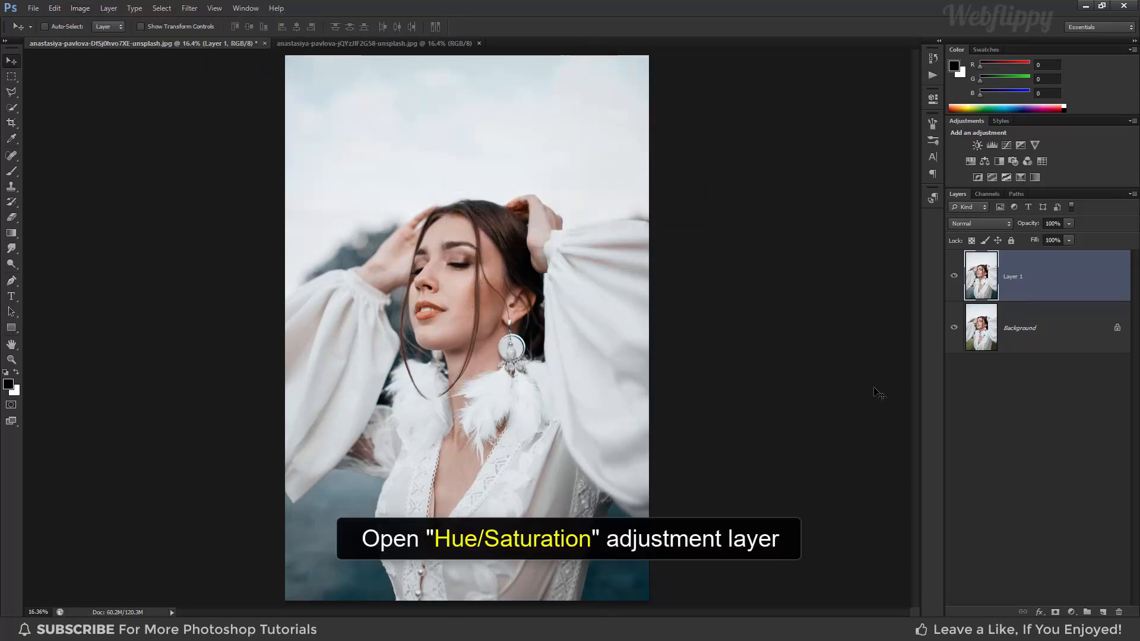
- Add a Hue/Saturation adjustment layer above Layer 1 and set its Master saturation to -20
click(1071, 613)
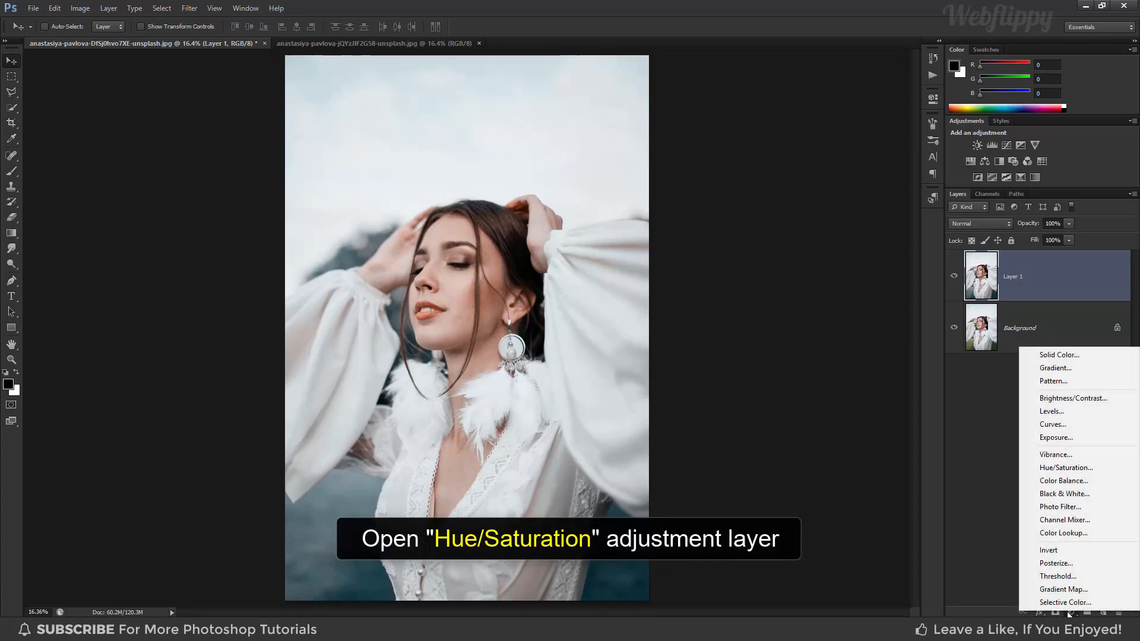
click(1065, 470)
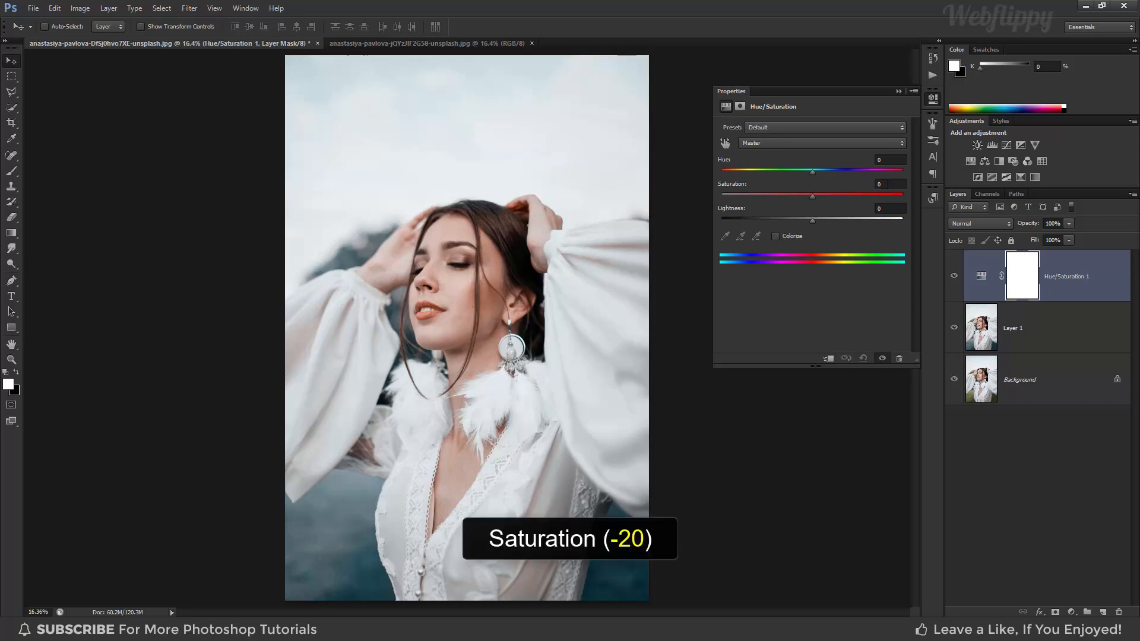
click(881, 184)
text(-20)
key(Return)
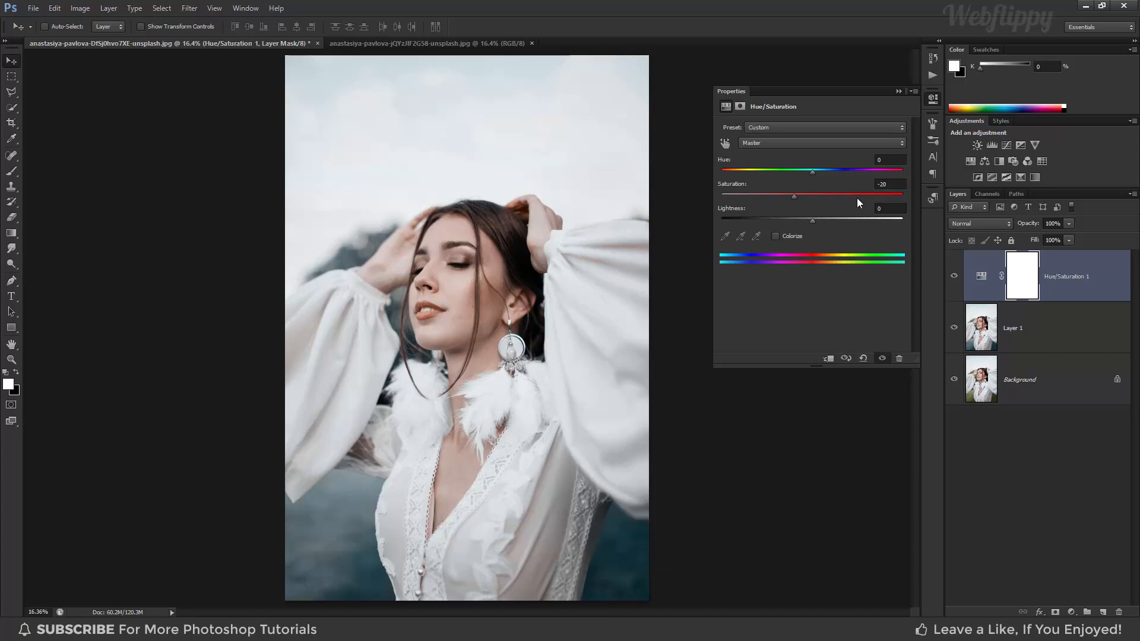
- Set the Cyans range of the Hue/Saturation layer to hue +10 and saturation -70, and compare the image with and without the adjustment
click(800, 142)
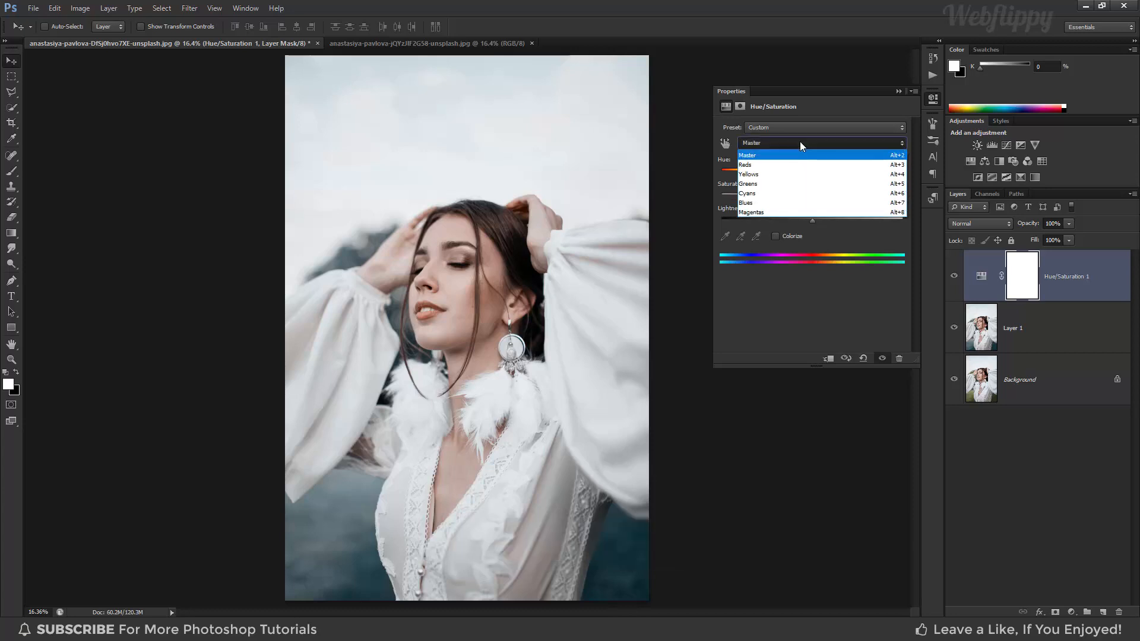
click(776, 195)
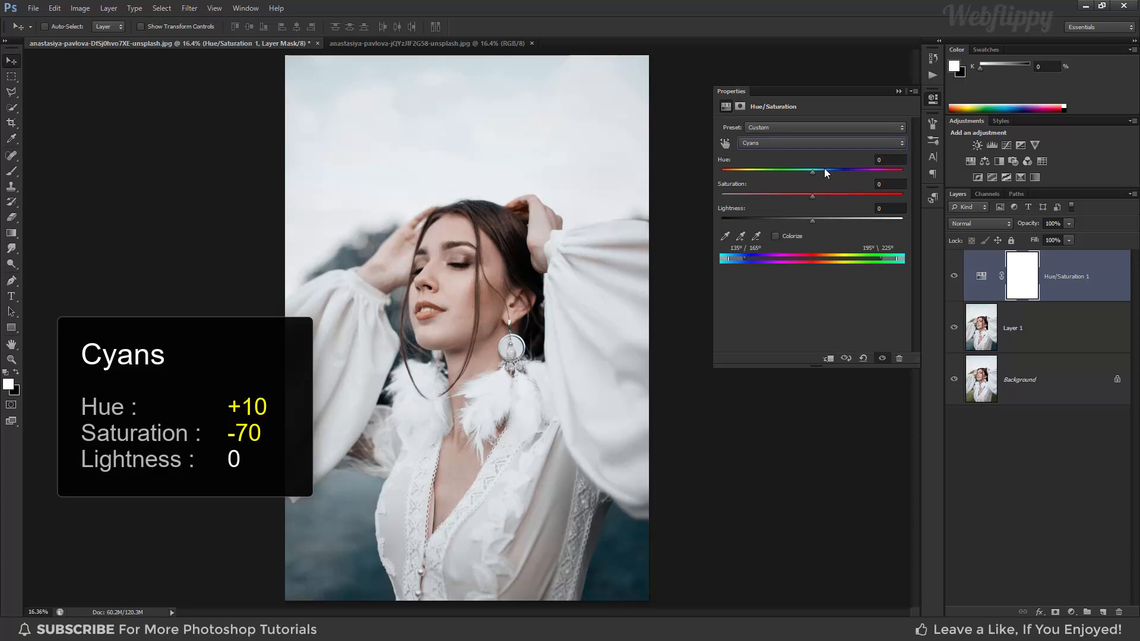
drag(813, 172, 748, 202)
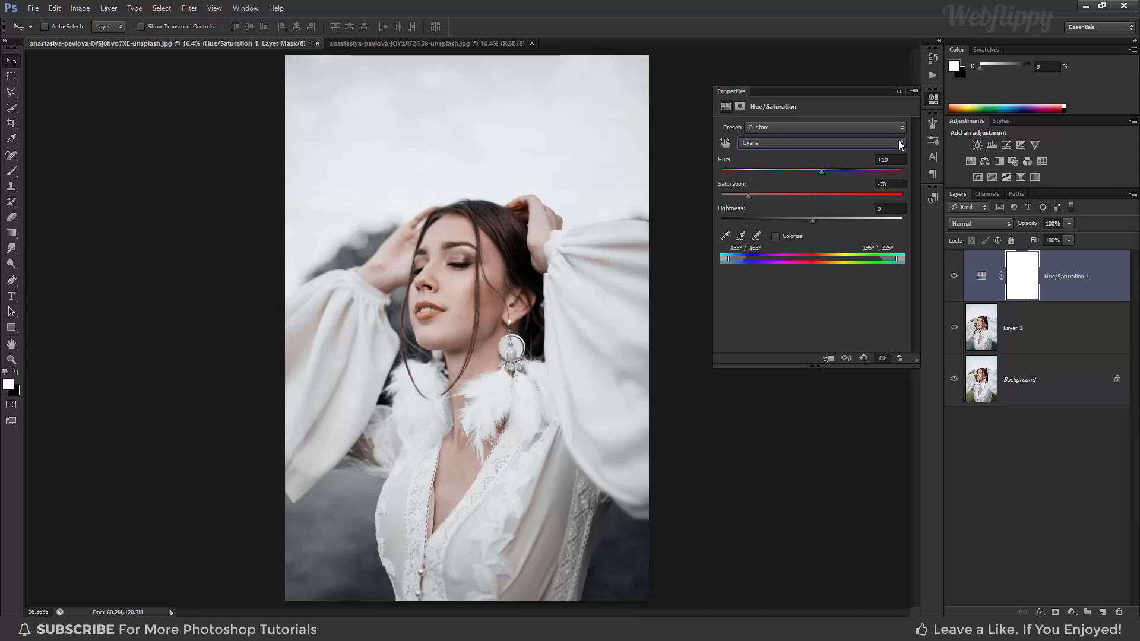
click(899, 93)
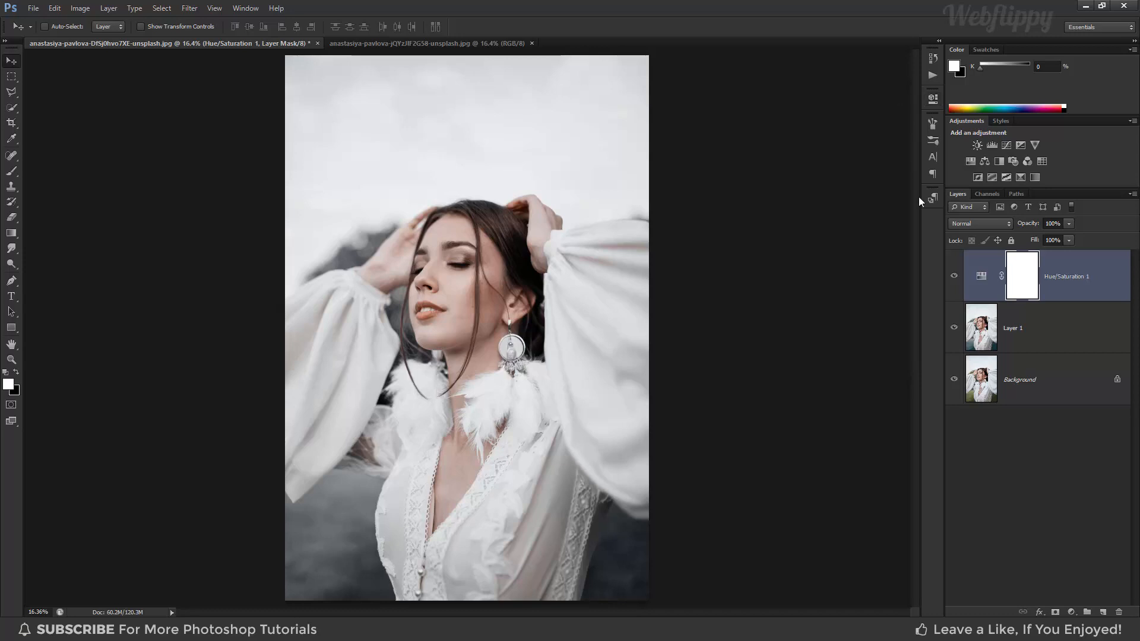
click(955, 276)
click(954, 276)
- Add a Selective Color adjustment layer and set its Reds to Cyan -30%, Magenta +10% and Yellow +30%
click(1073, 611)
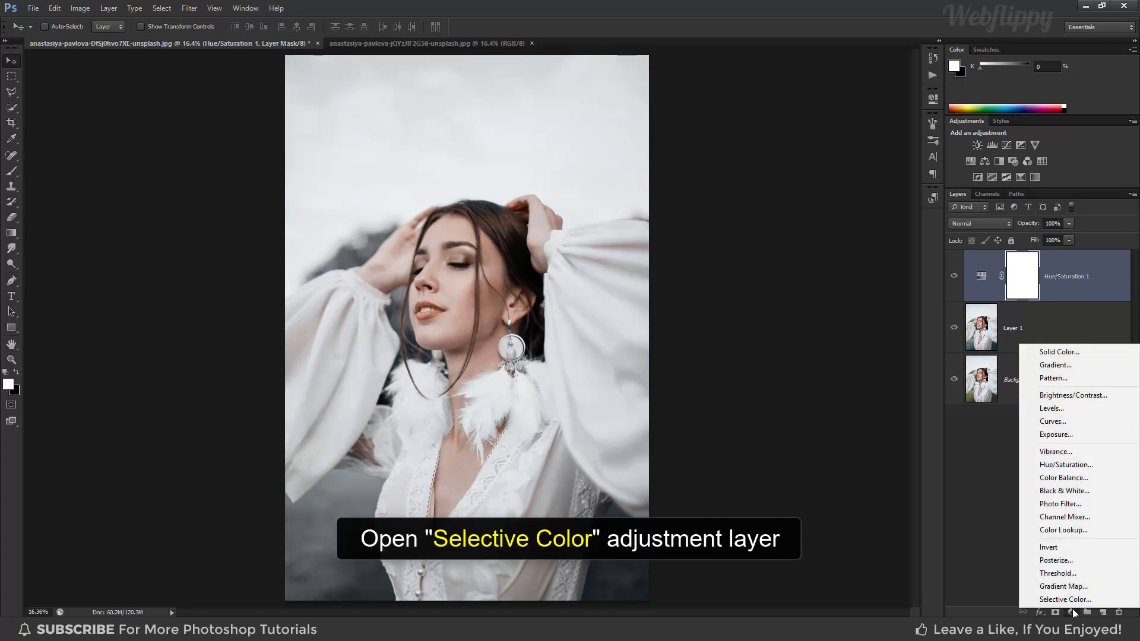
click(1066, 600)
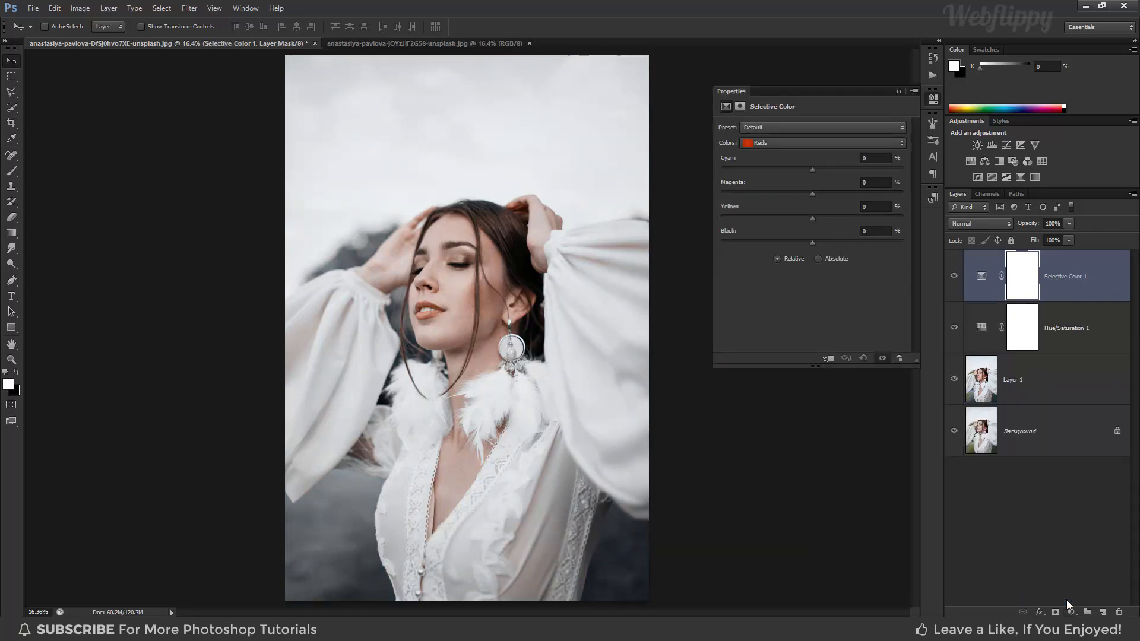
click(793, 144)
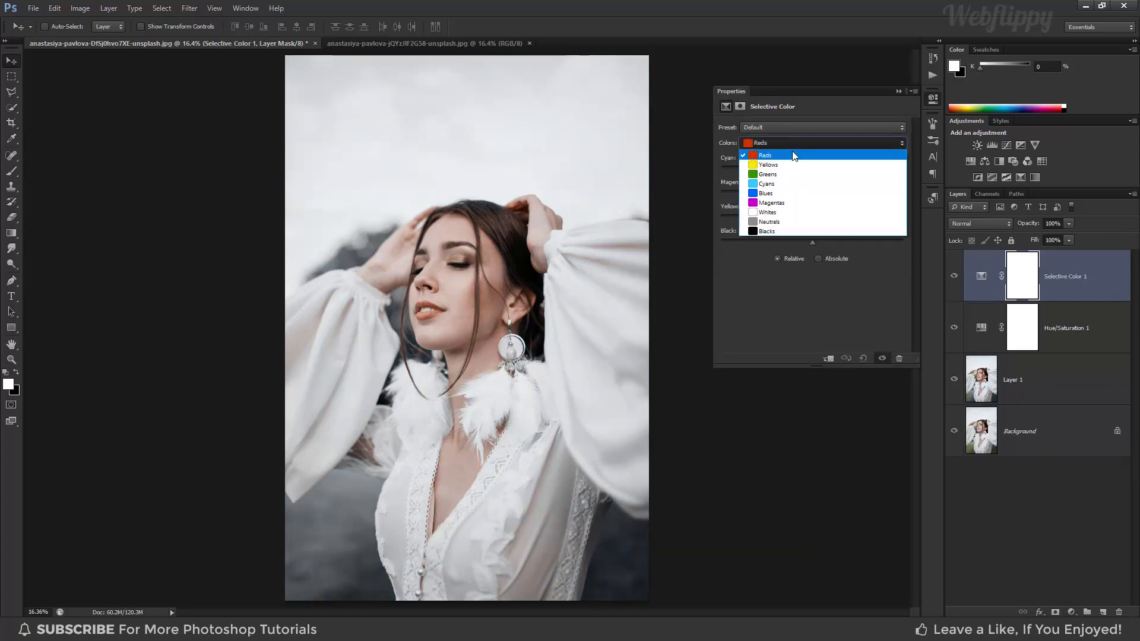
click(792, 151)
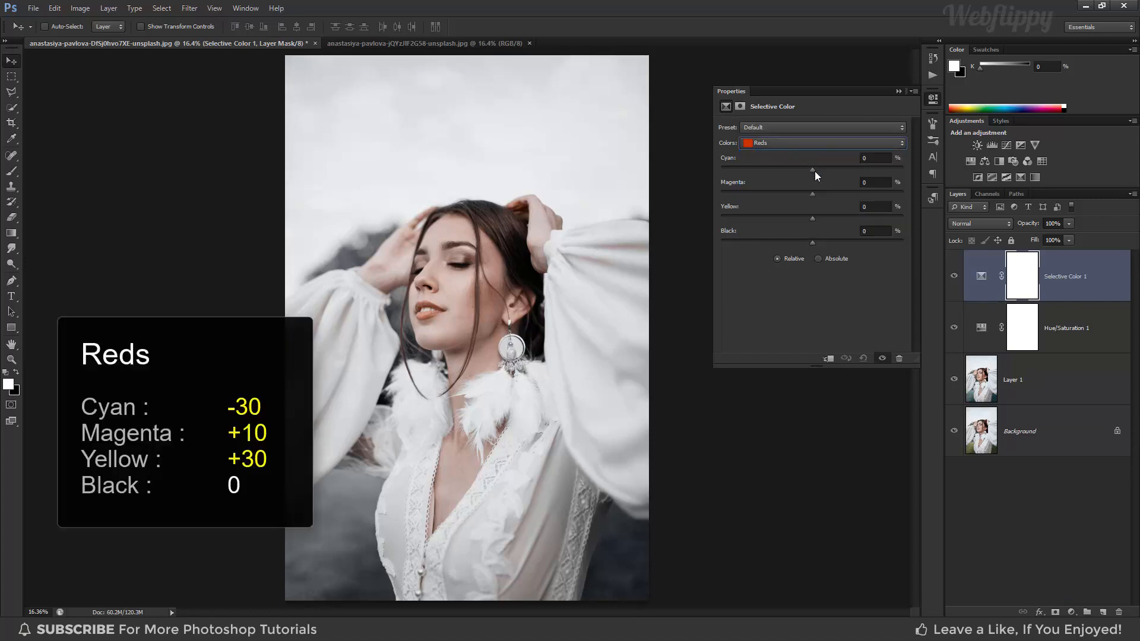
drag(816, 172, 799, 171)
- In the Selective Color adjustment, set Cyan to +100% for the Cyans and to +20% for the Whites
click(780, 143)
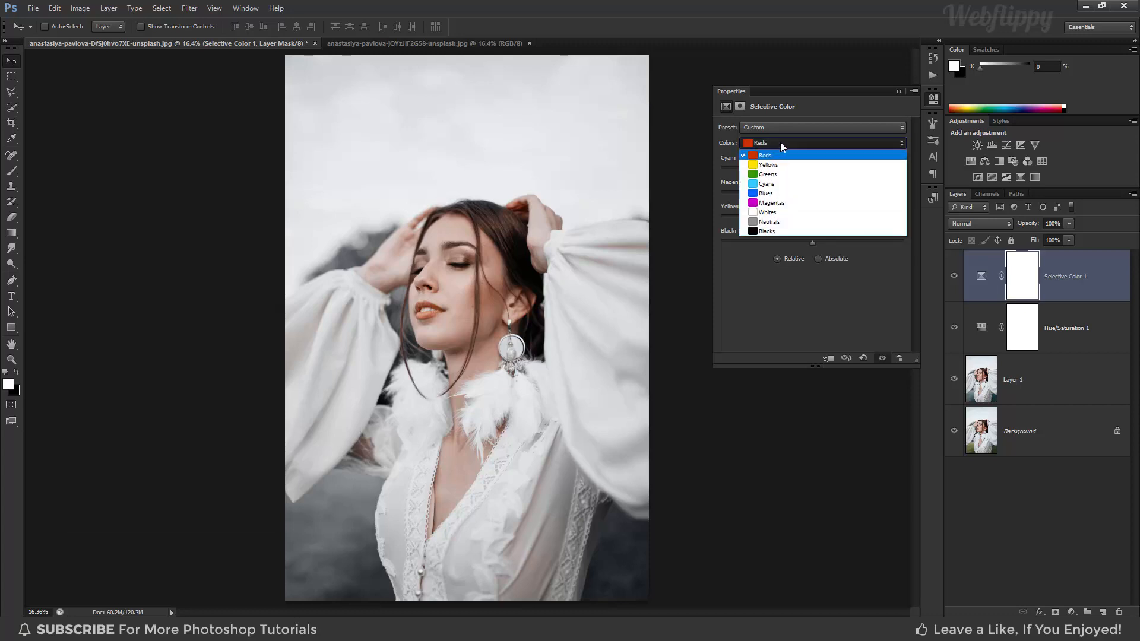
click(782, 184)
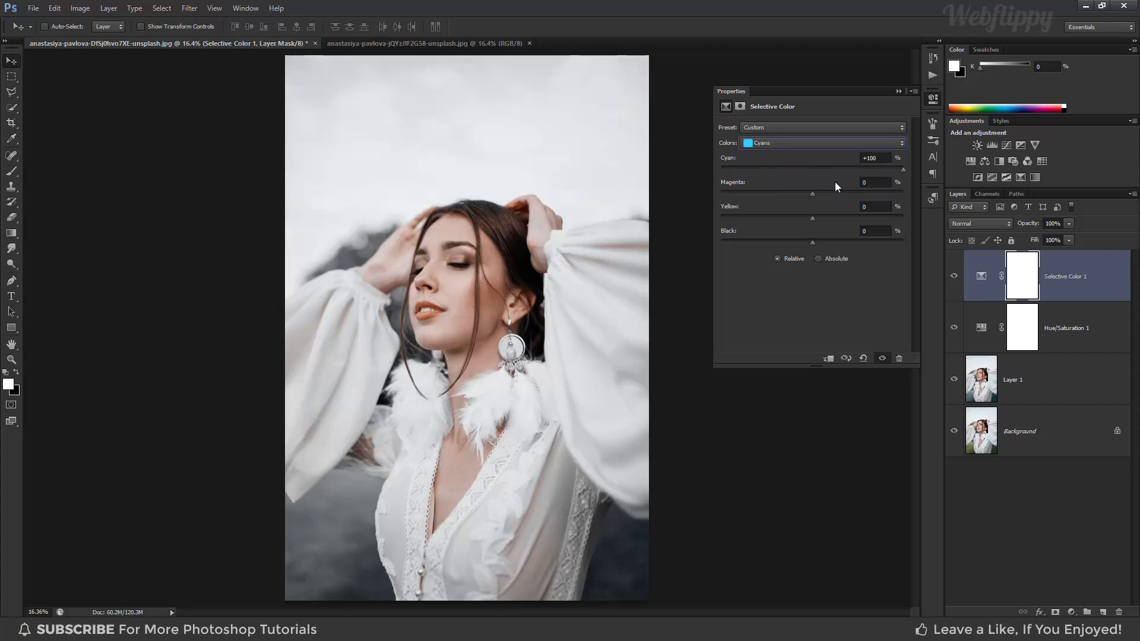
click(795, 147)
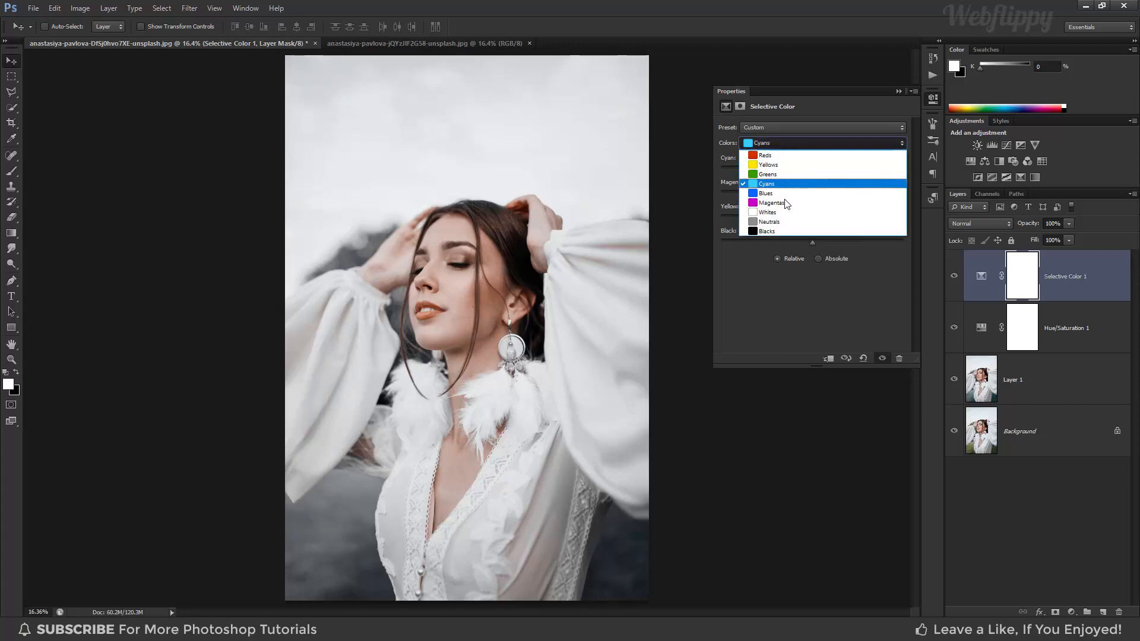
click(785, 212)
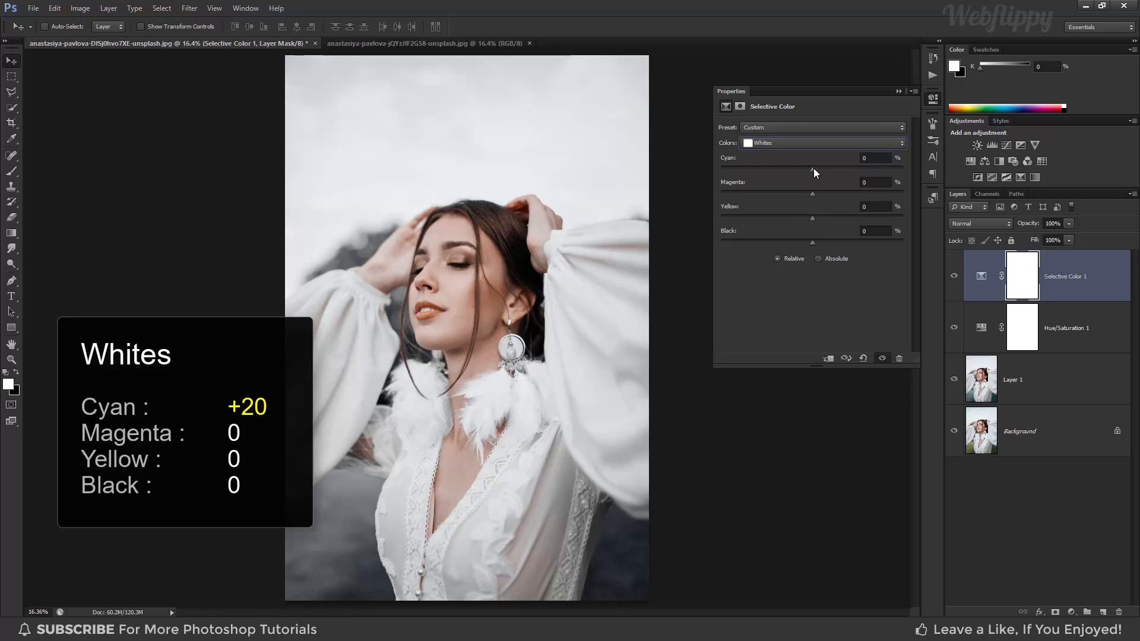
drag(823, 170, 828, 171)
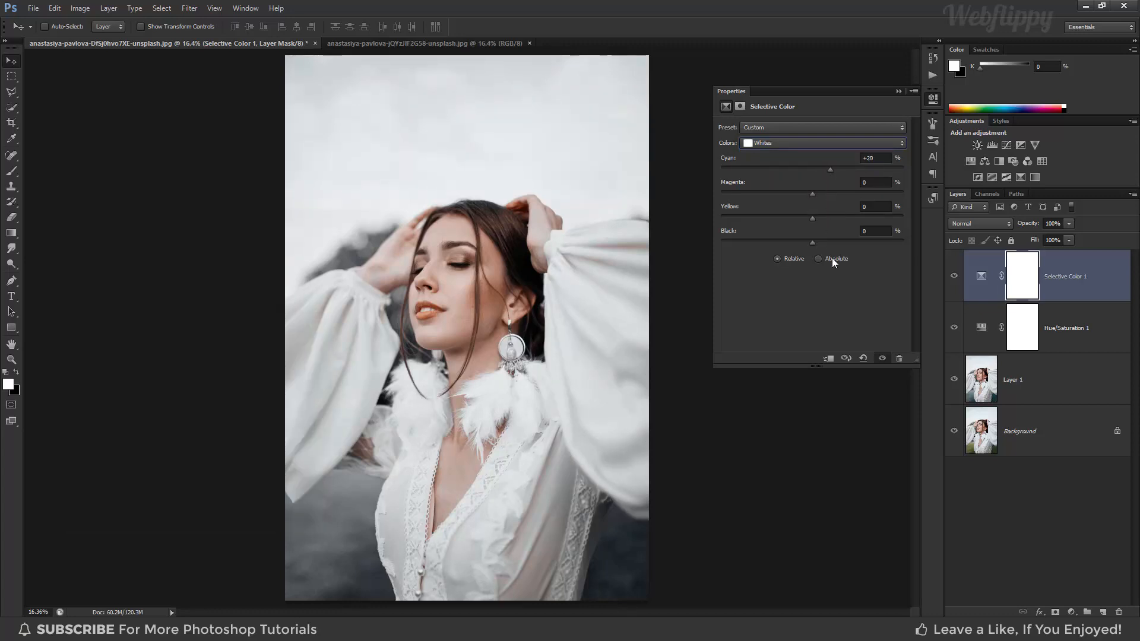
- Set the Neutrals of the Selective Color adjustment to Cyan +5%, Magenta +5% and Black +10%
click(788, 147)
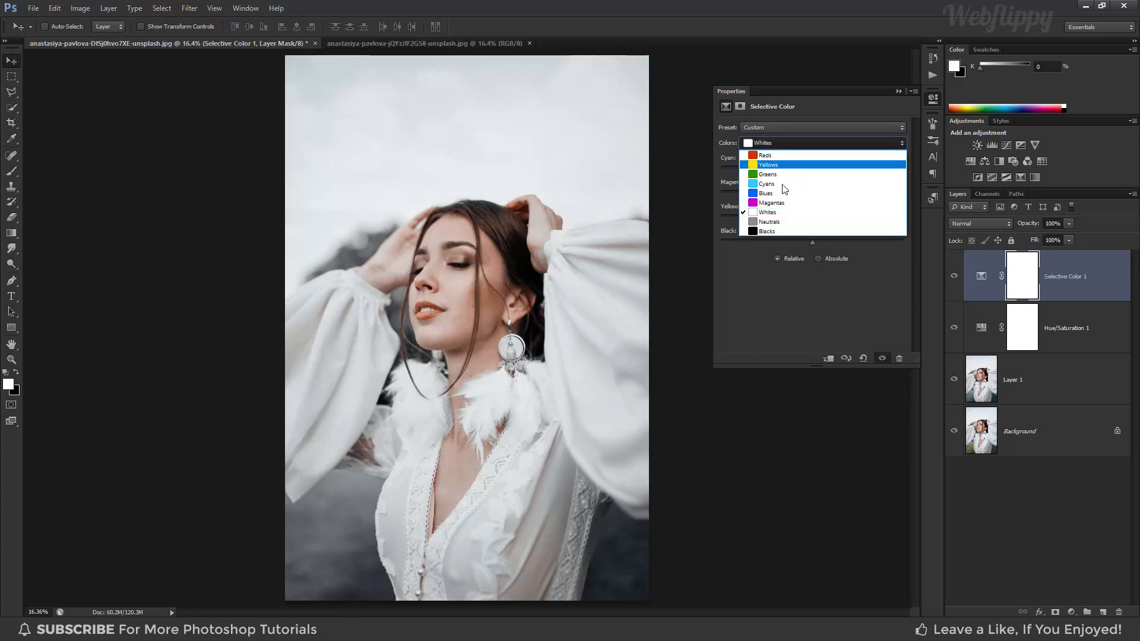
click(787, 223)
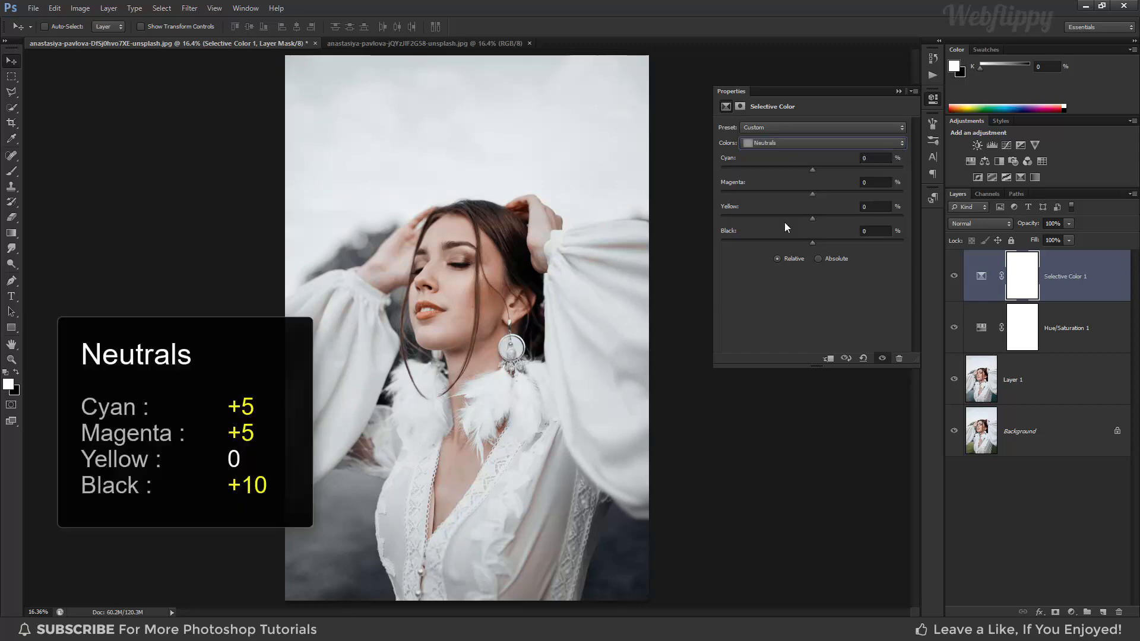
click(814, 171)
drag(814, 196, 817, 194)
drag(814, 242, 822, 244)
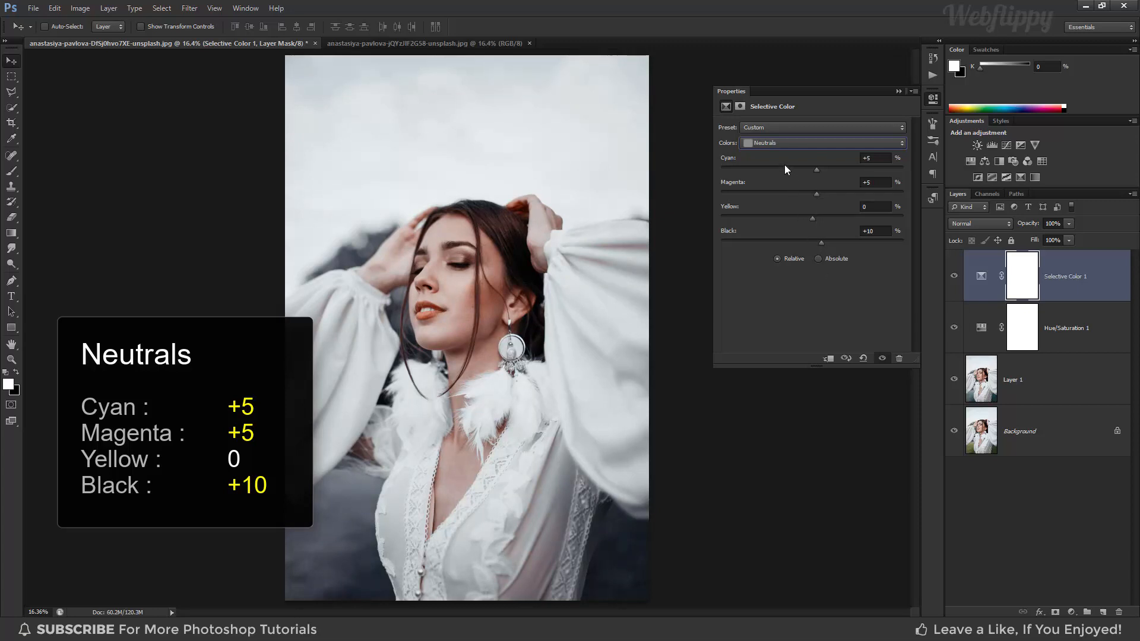
- Set the Blacks of the Selective Color adjustment to Cyan, Magenta and Yellow +50% each, and compare the image with and without the adjustment
click(781, 142)
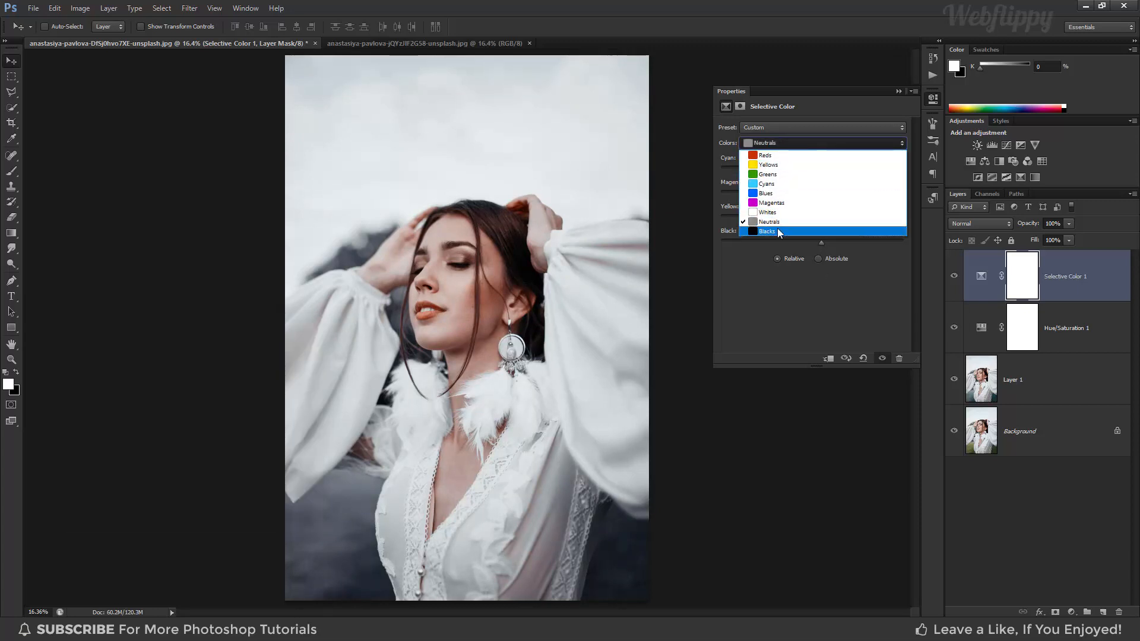
click(779, 232)
click(871, 158)
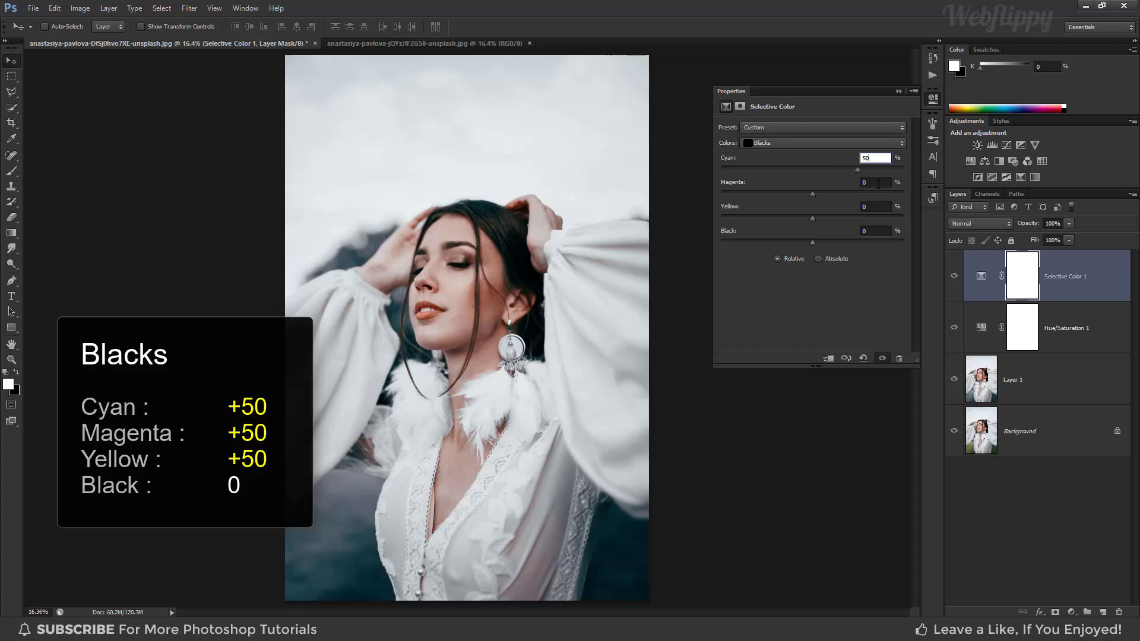
key(Tab)
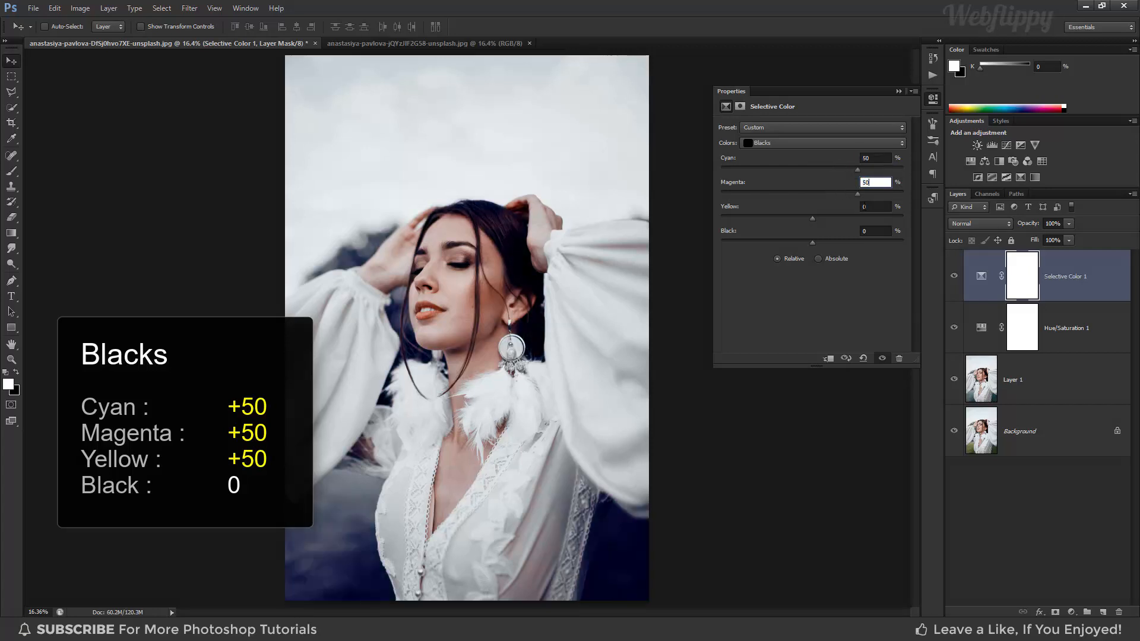
key(Tab)
text(50)
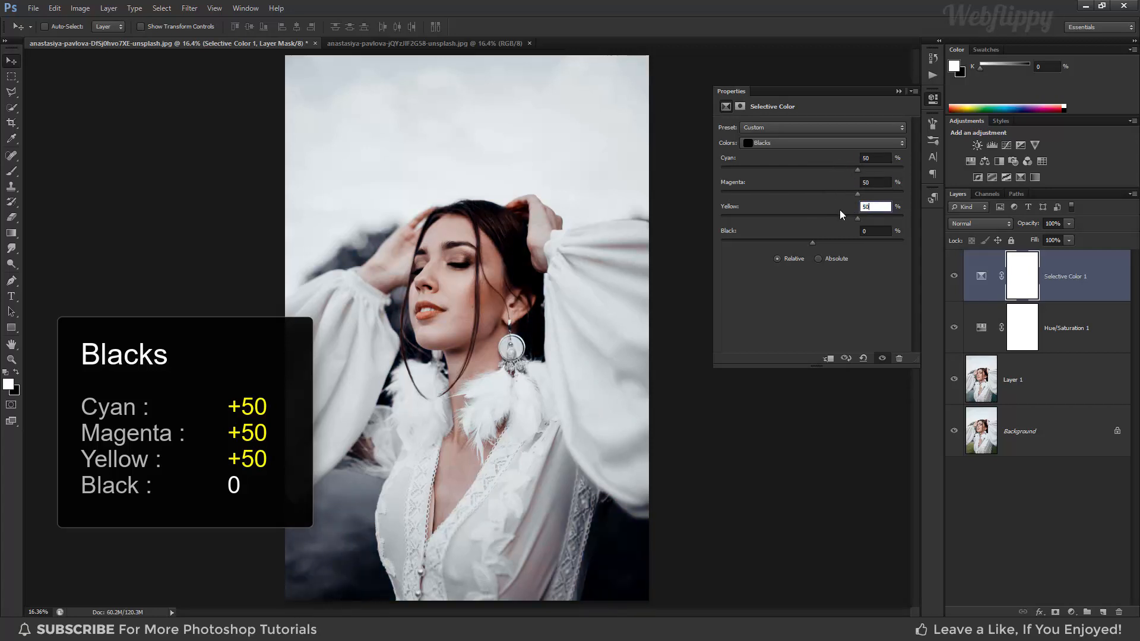
key(Return)
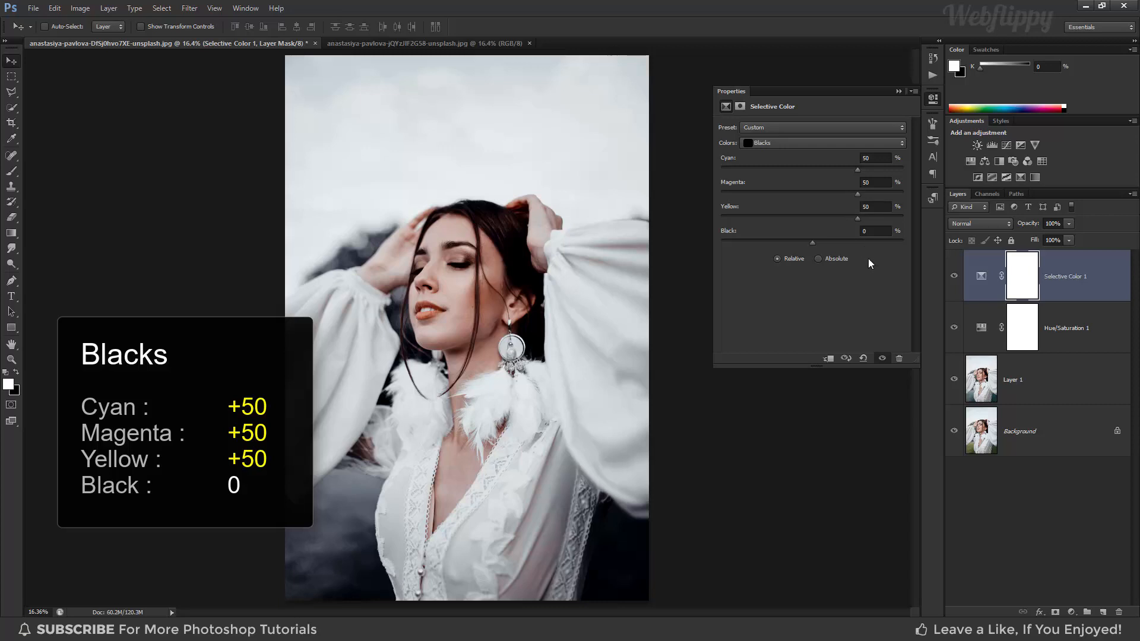
click(898, 93)
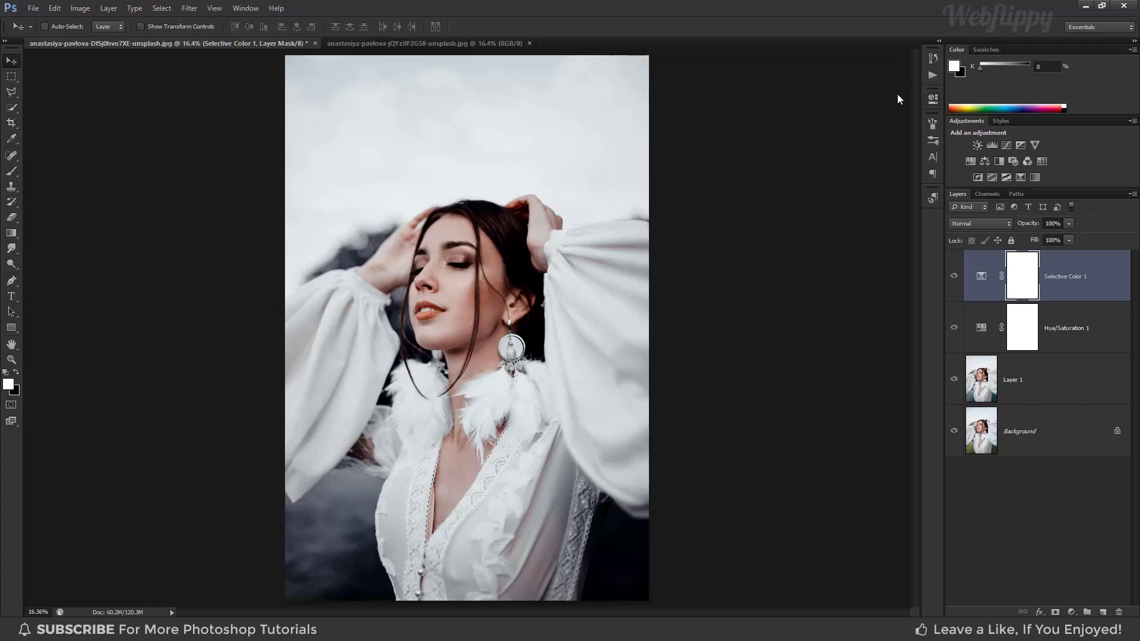
click(953, 280)
click(953, 279)
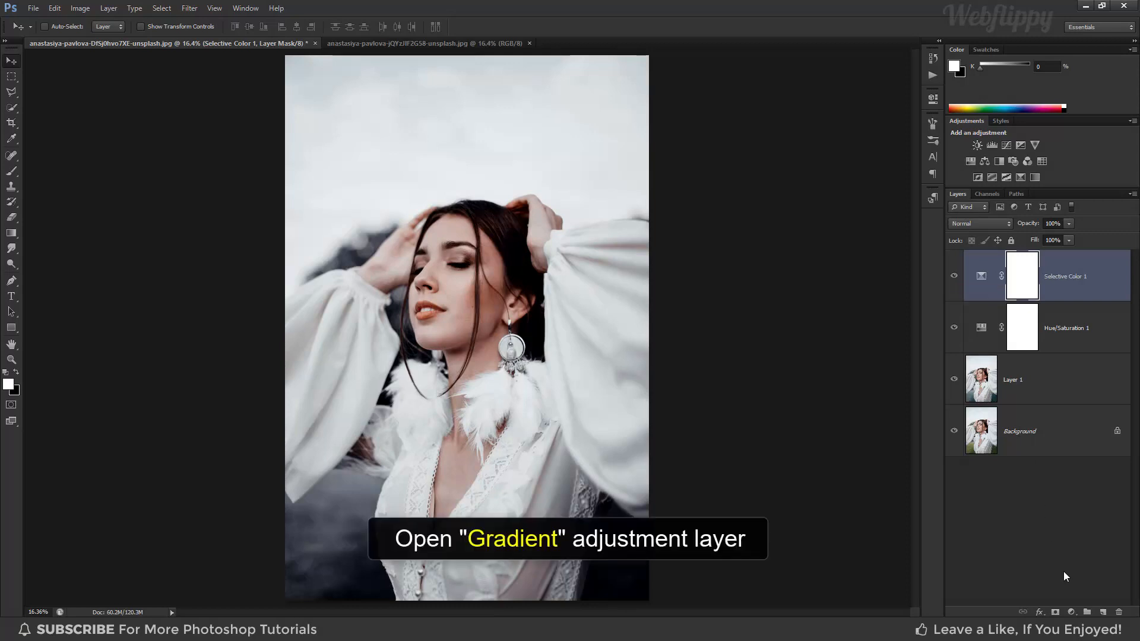
- Add a Gradient fill layer with the Foreground to Transparent gradient, Radial style, reversed, at 200% scale
click(1071, 612)
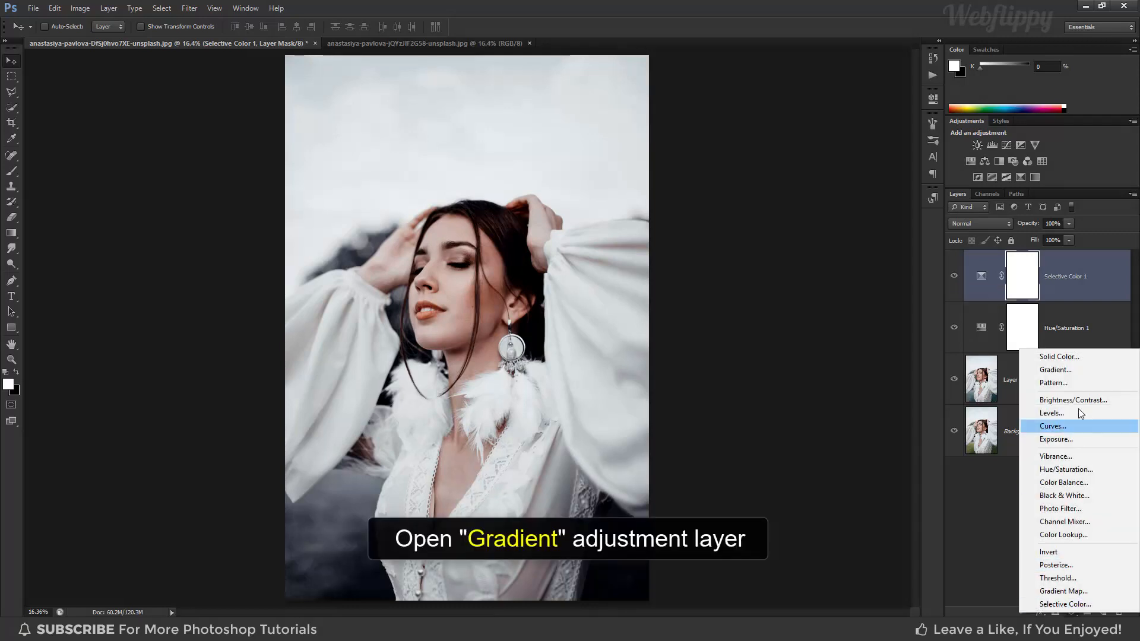
click(1070, 373)
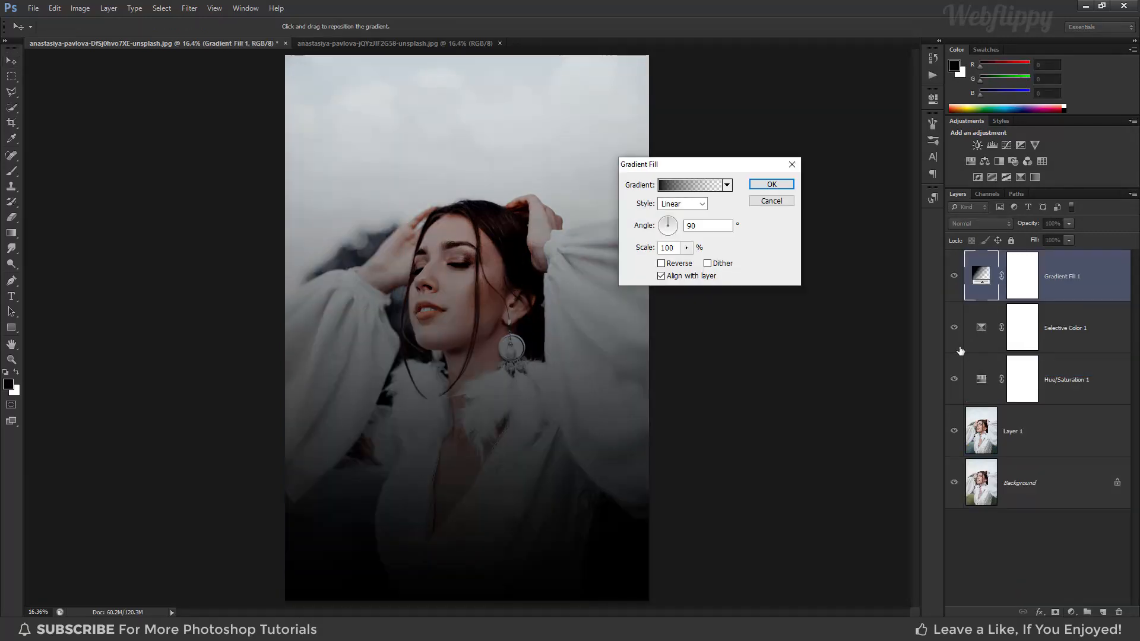
click(711, 186)
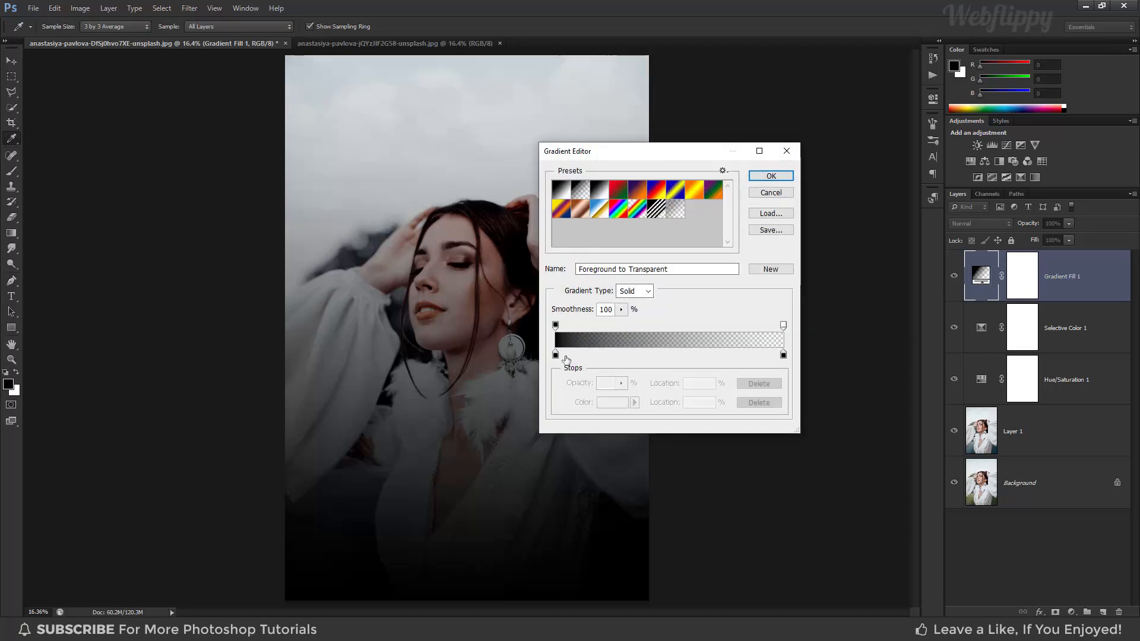
click(771, 176)
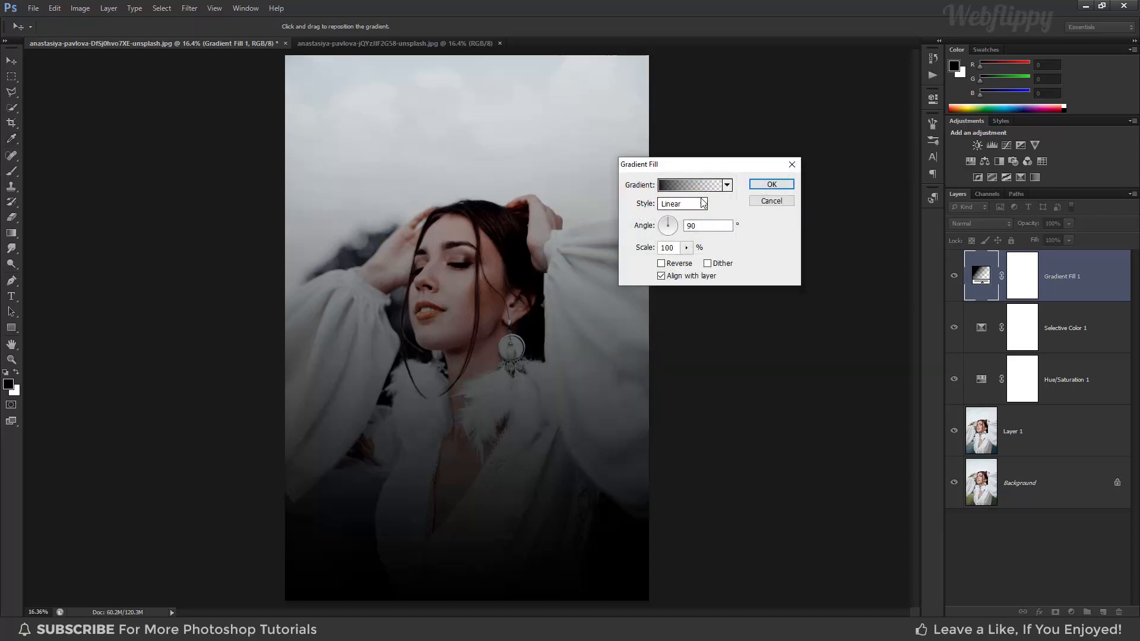
click(702, 204)
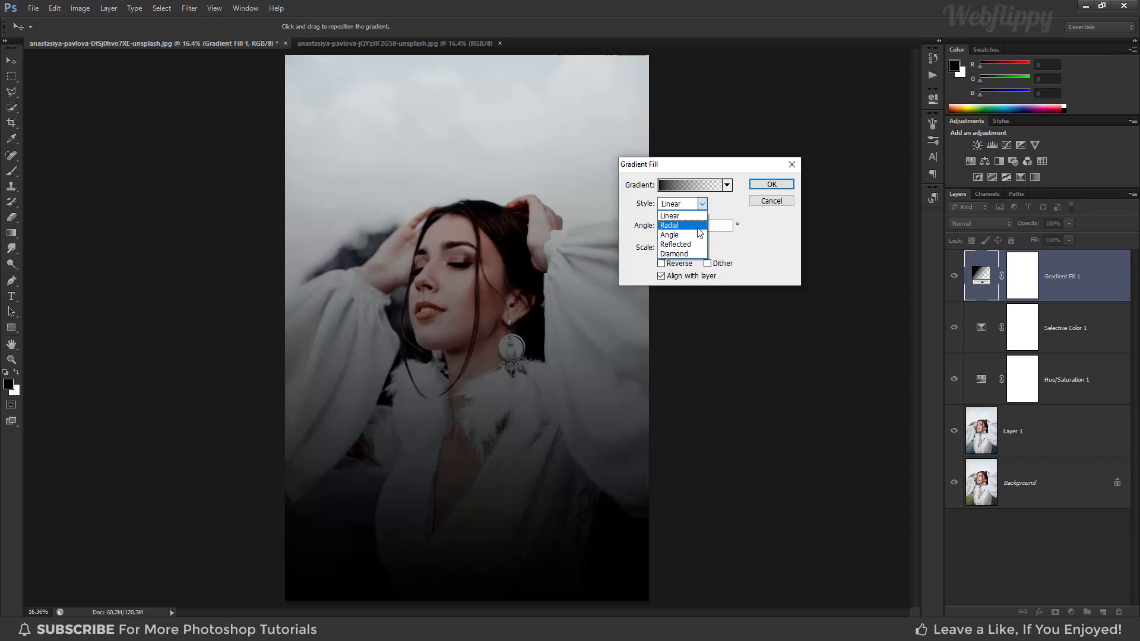
click(701, 226)
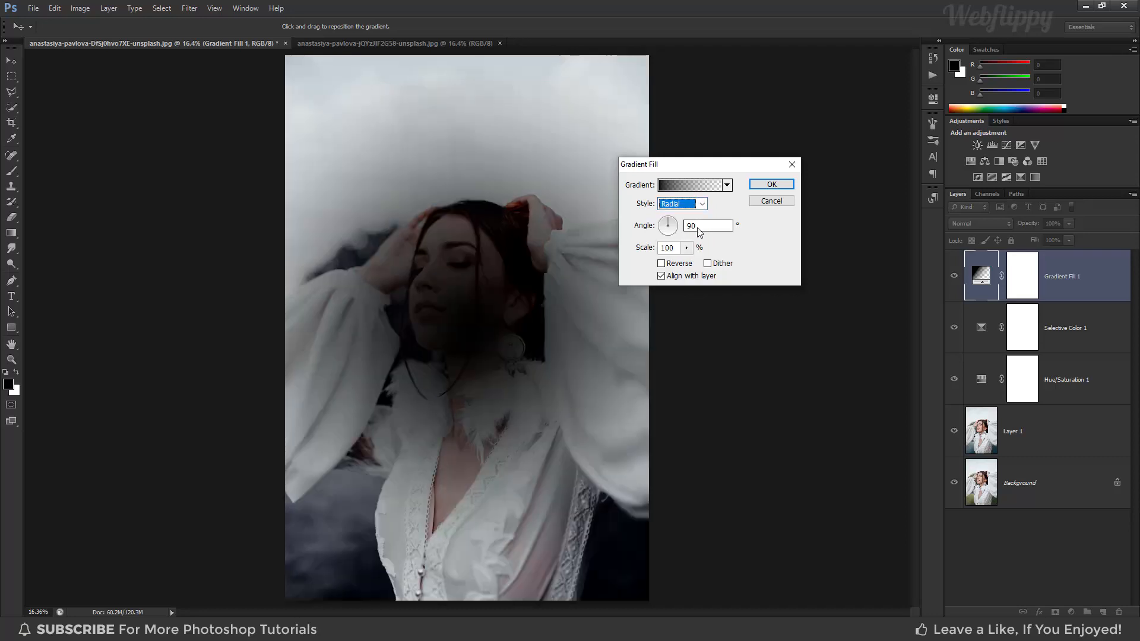
click(680, 265)
double_click(660, 248)
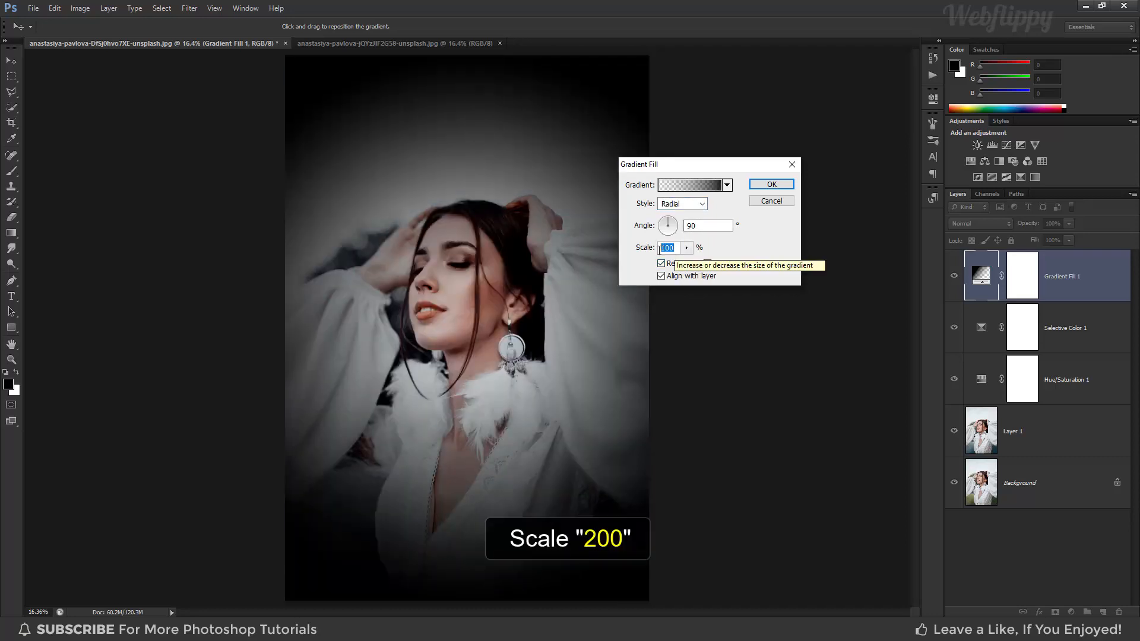
text(200)
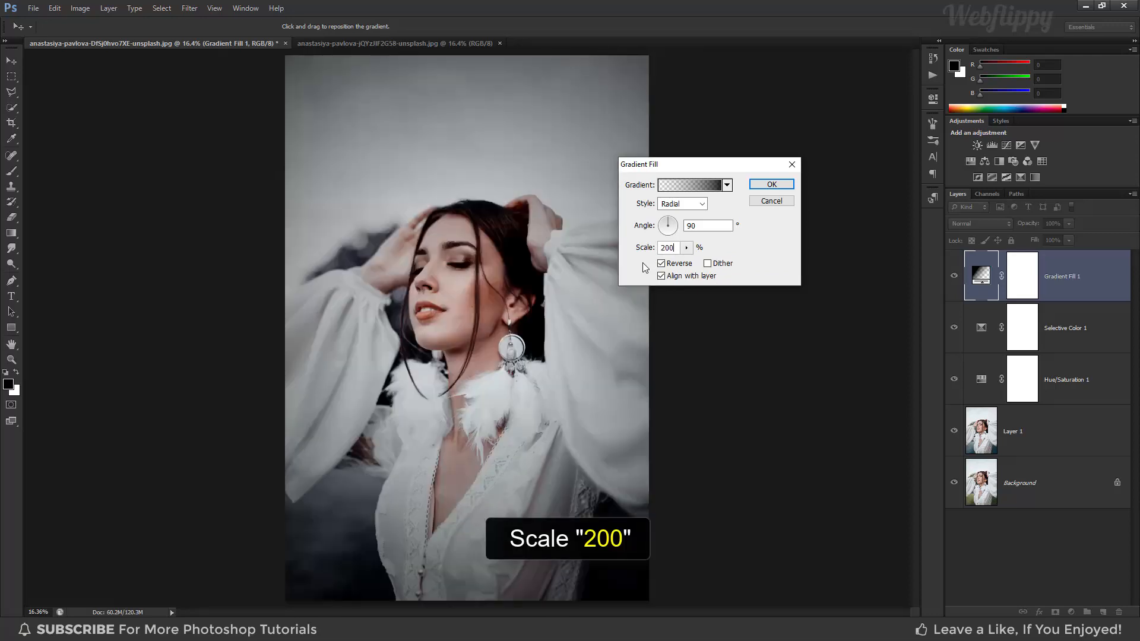
click(773, 184)
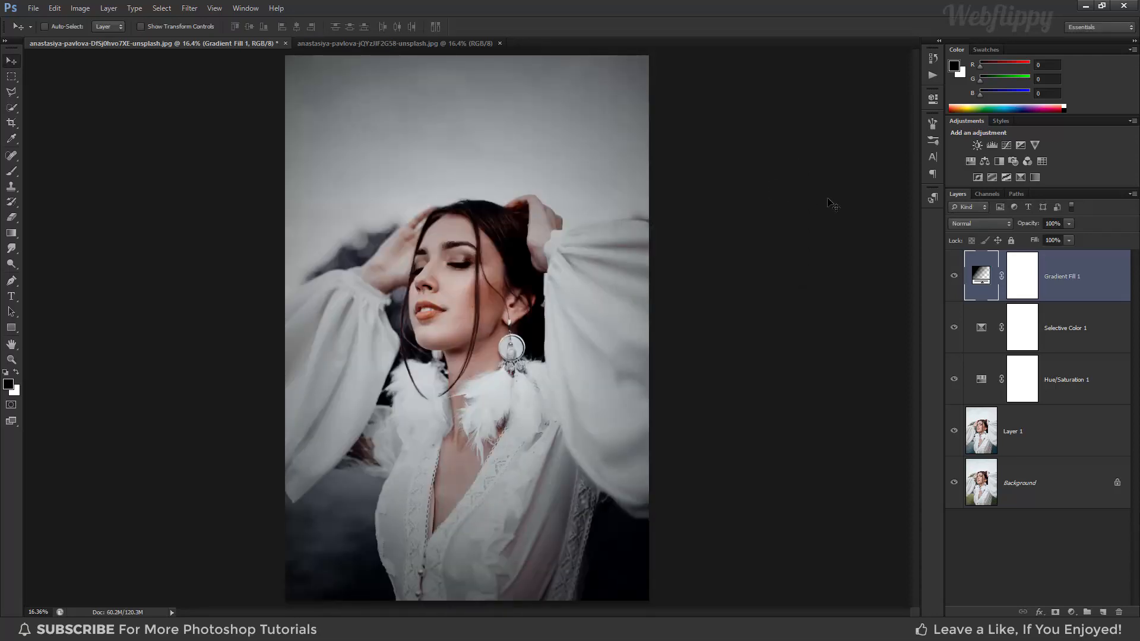
- Set the gradient fill layer's blending mode to Soft Light and compare the image with and without the layer
click(978, 224)
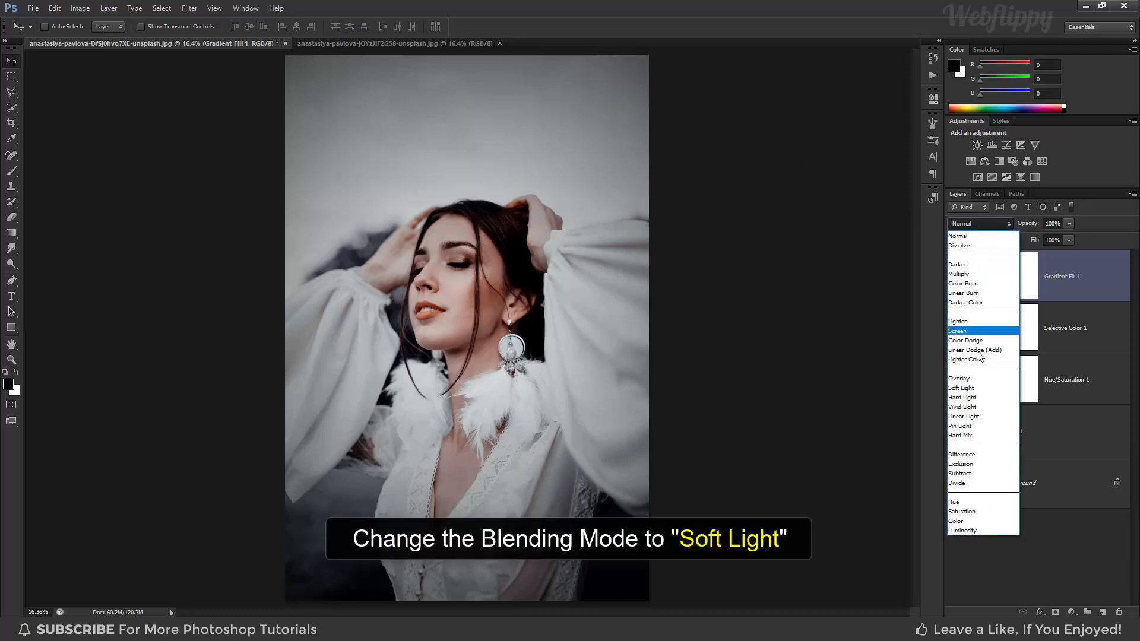
click(985, 389)
click(954, 277)
click(954, 276)
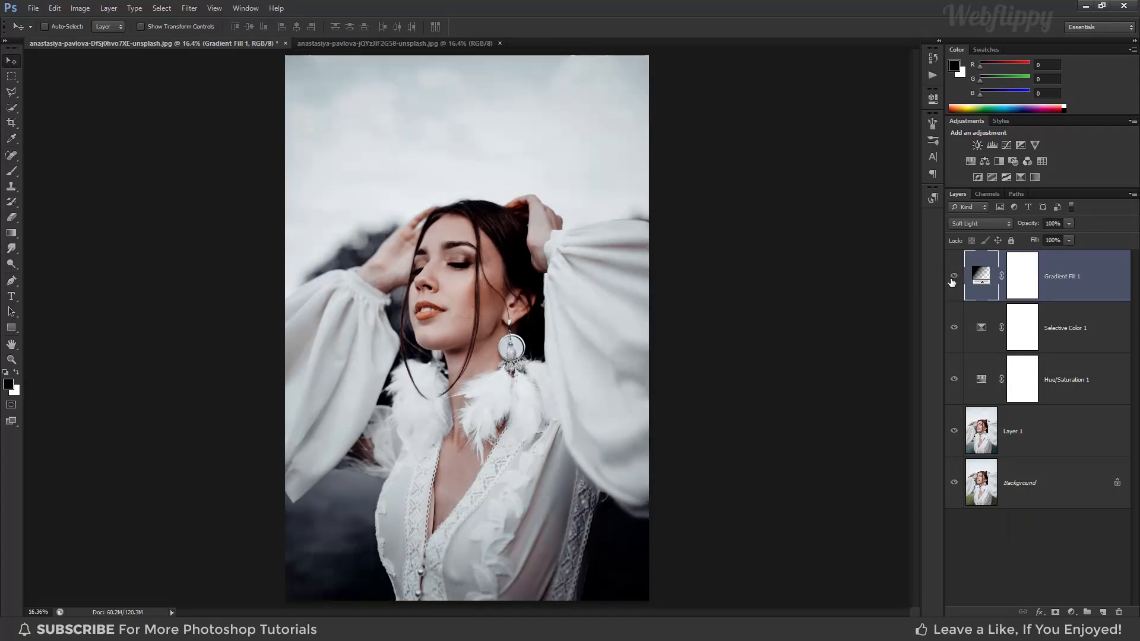
- Add a Curves adjustment layer, raise its black point to output 30 and add a shadow point at about input 65, output 65
click(1072, 612)
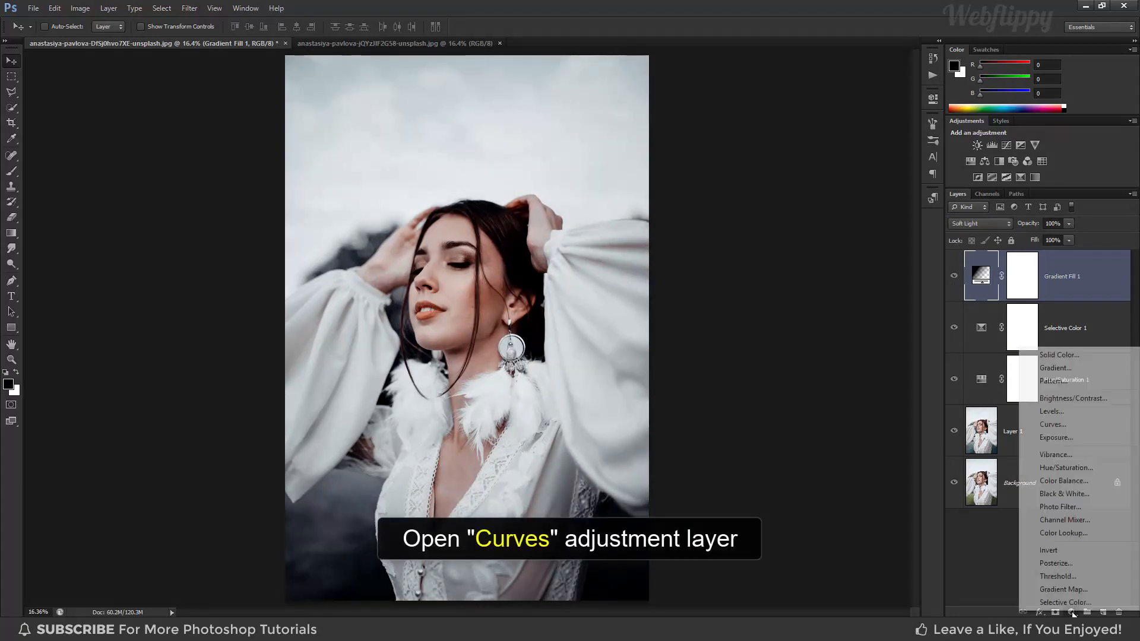
click(1064, 429)
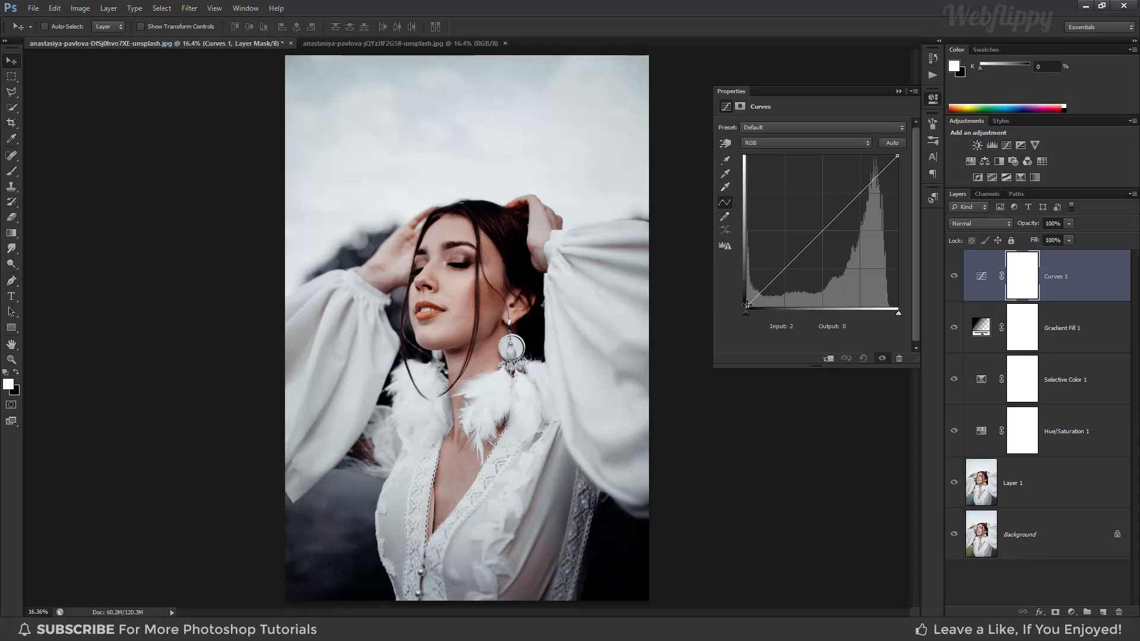
drag(747, 305, 732, 287)
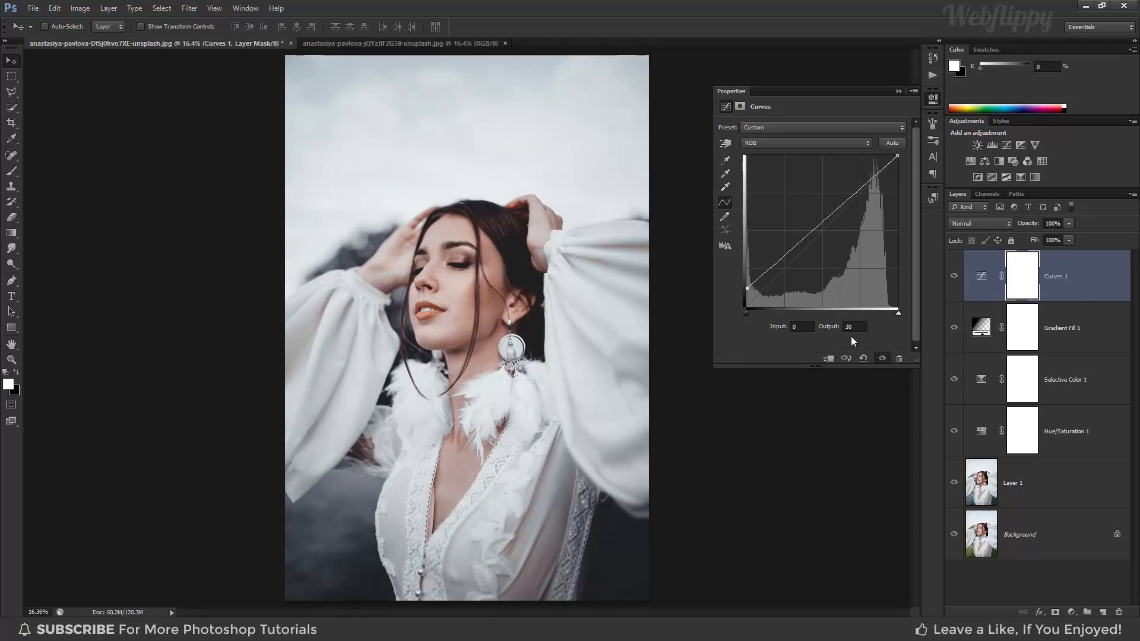
drag(785, 254, 789, 268)
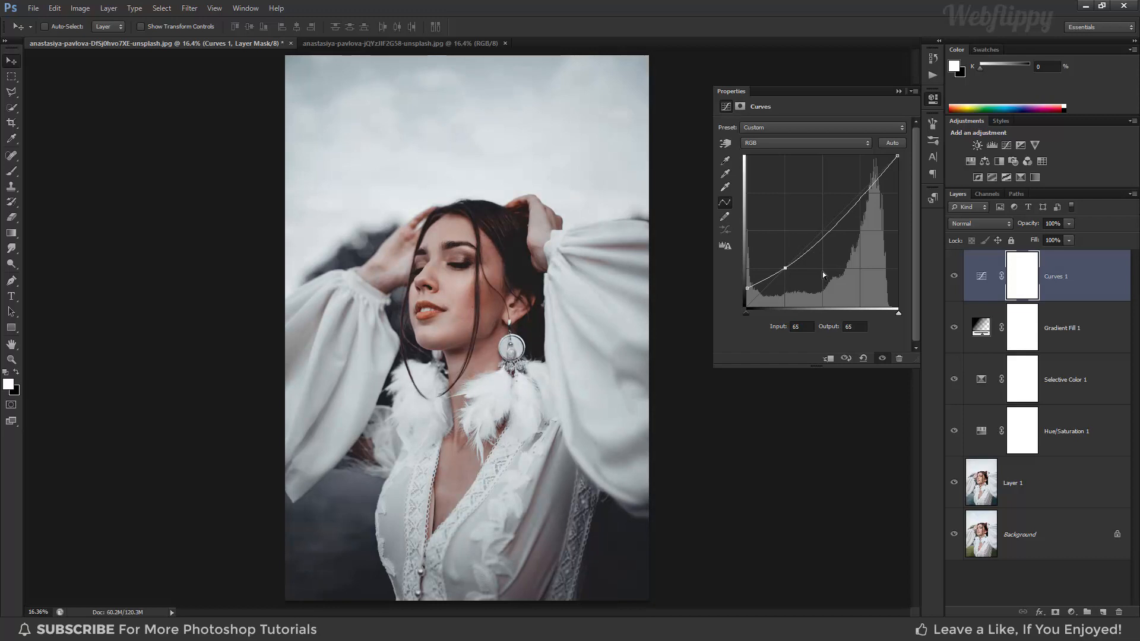
- Add a highlight point to the curve at about input 192, output 193, and lower the white point to output 242
click(865, 191)
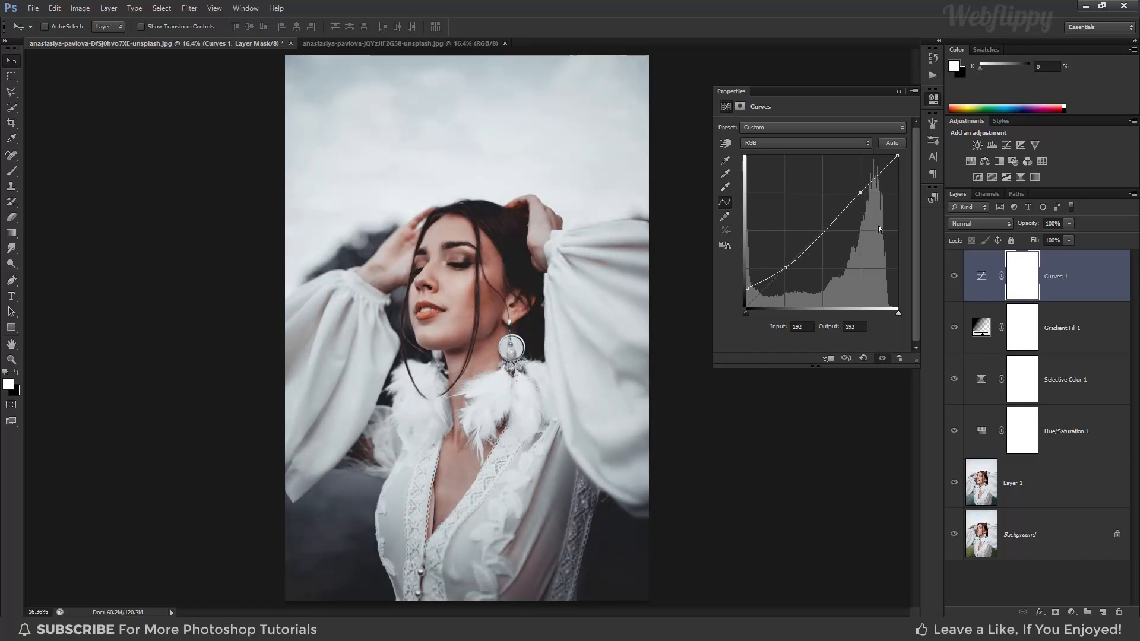
click(898, 157)
drag(901, 159, 908, 164)
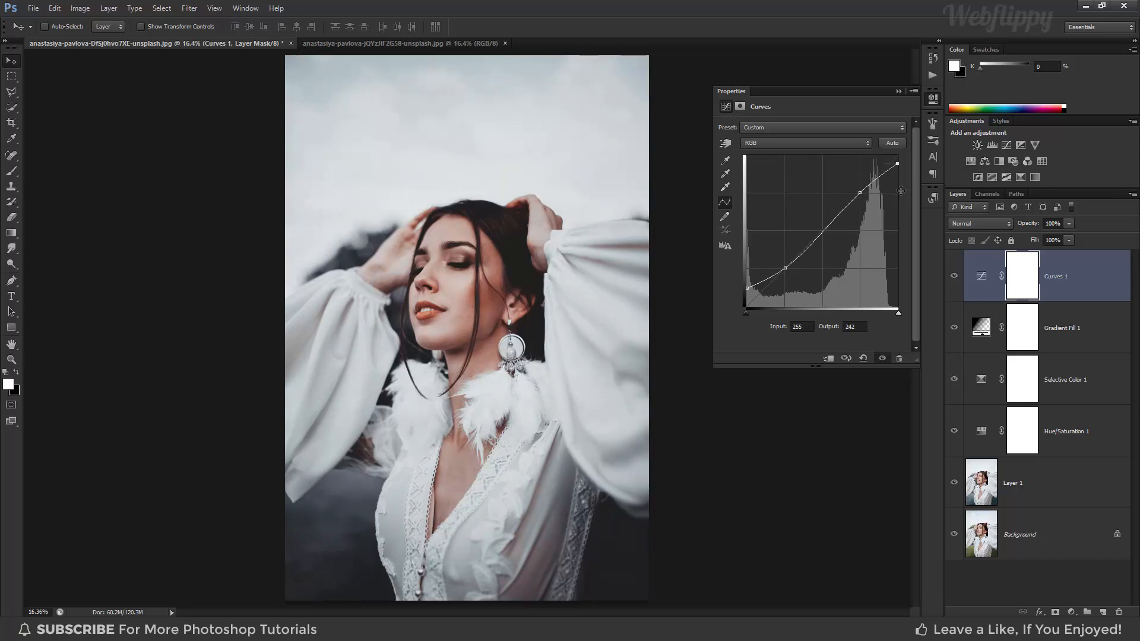
click(900, 91)
- Compare the image with and without the Curves layer, and the full grade against the original Background layer alone
click(955, 276)
click(956, 276)
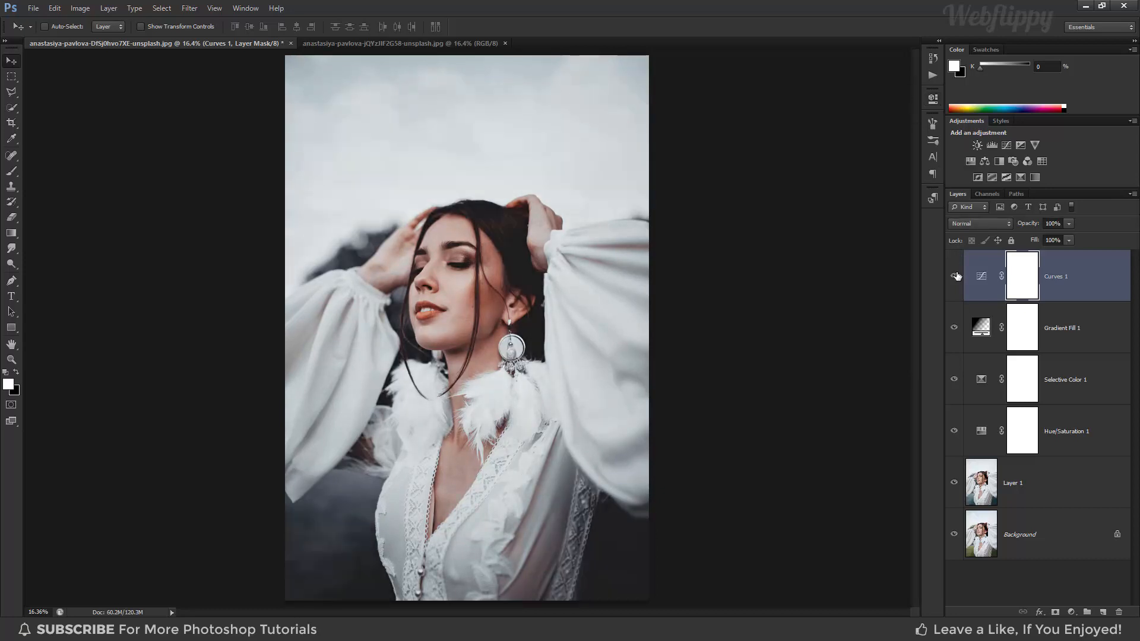
alt+click(954, 535)
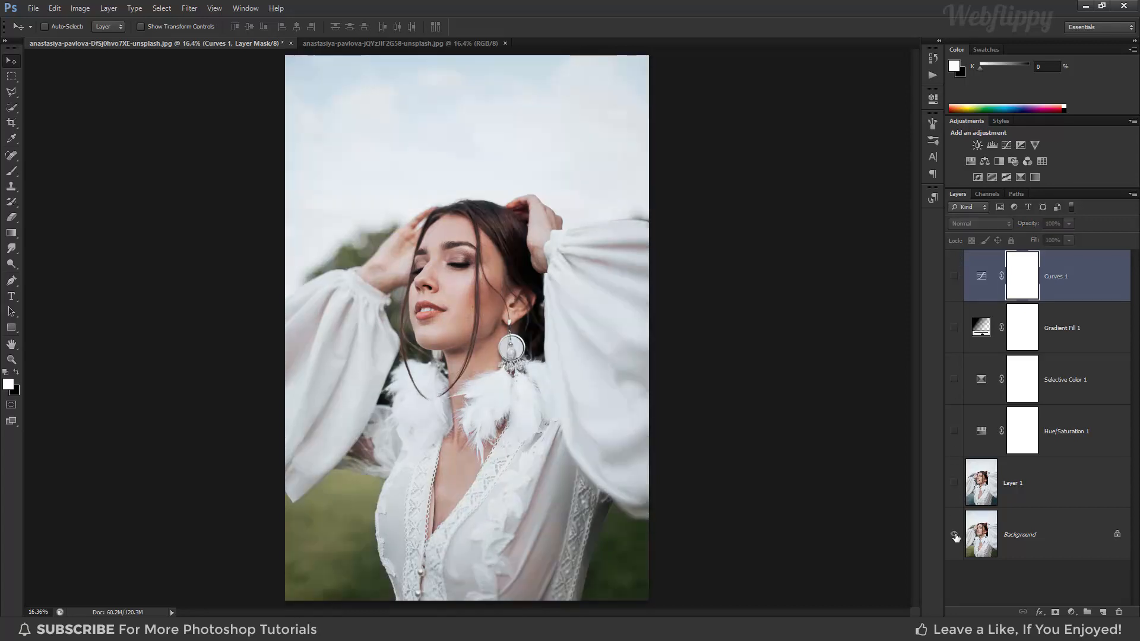
alt+click(954, 535)
alt+click(954, 534)
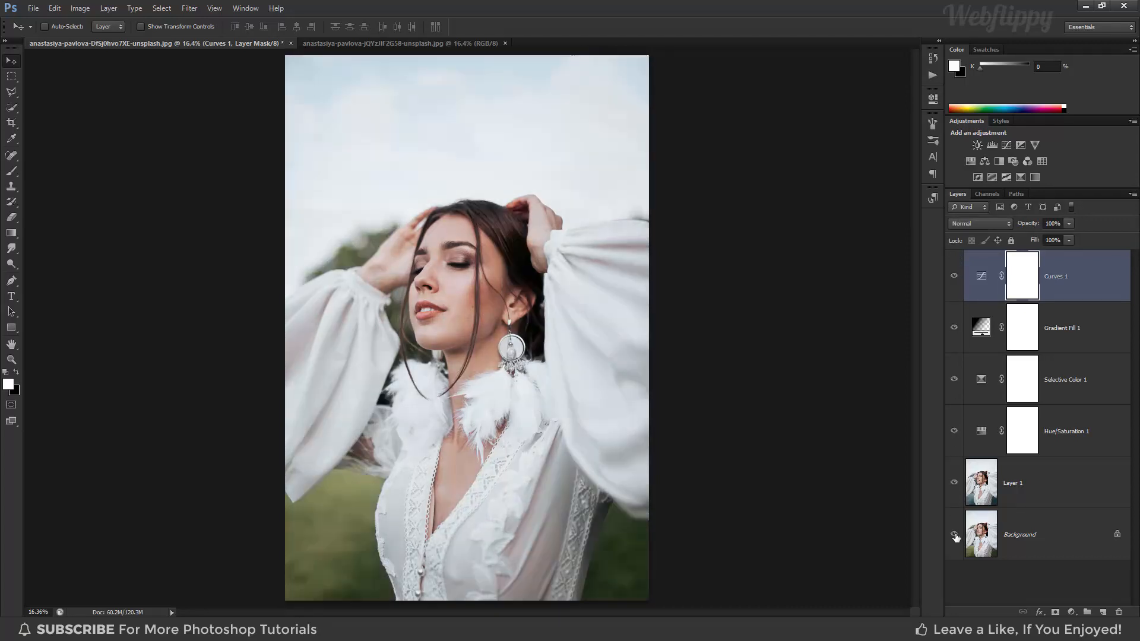
alt+click(955, 534)
alt+click(954, 535)
alt+click(955, 535)
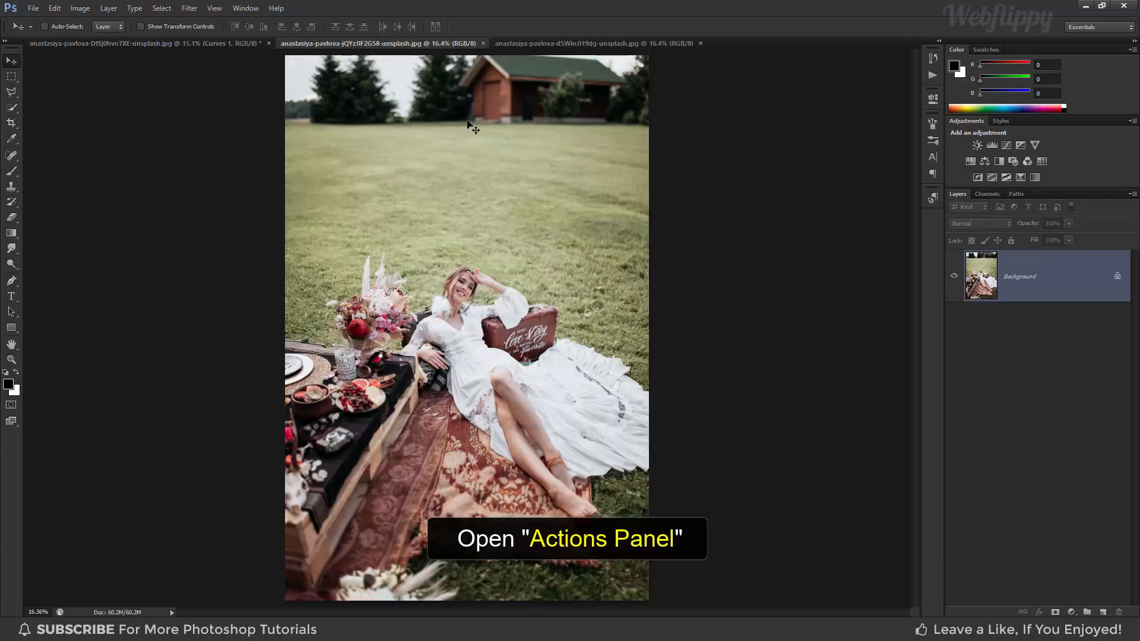
- Load the action file "Webflippy - Moody Dark Blue" and expand its action set
click(245, 8)
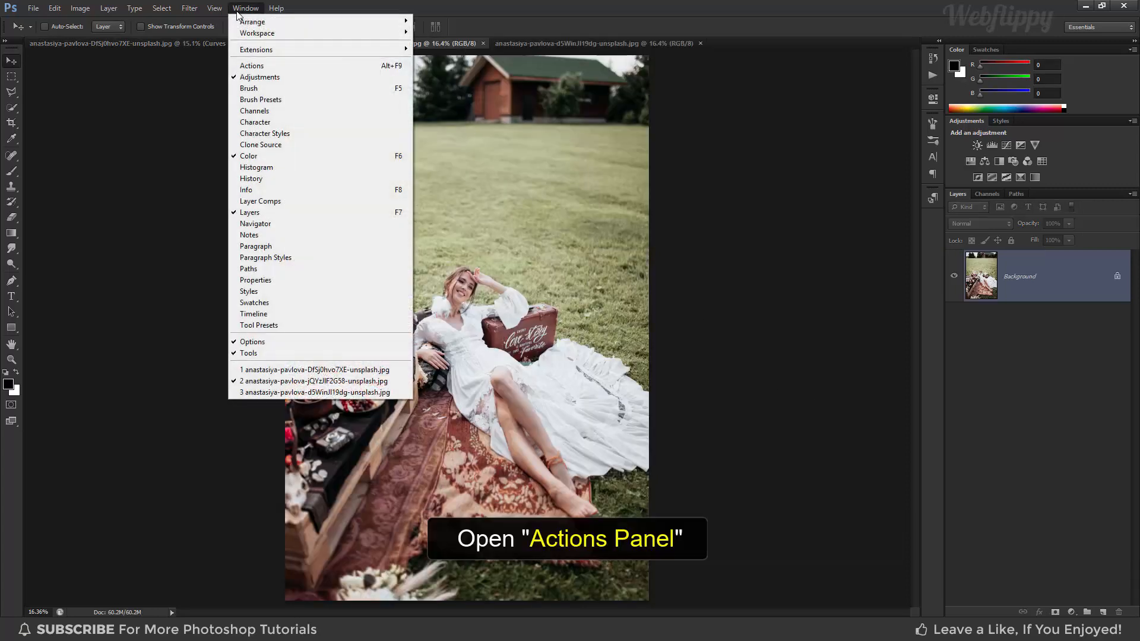
click(264, 67)
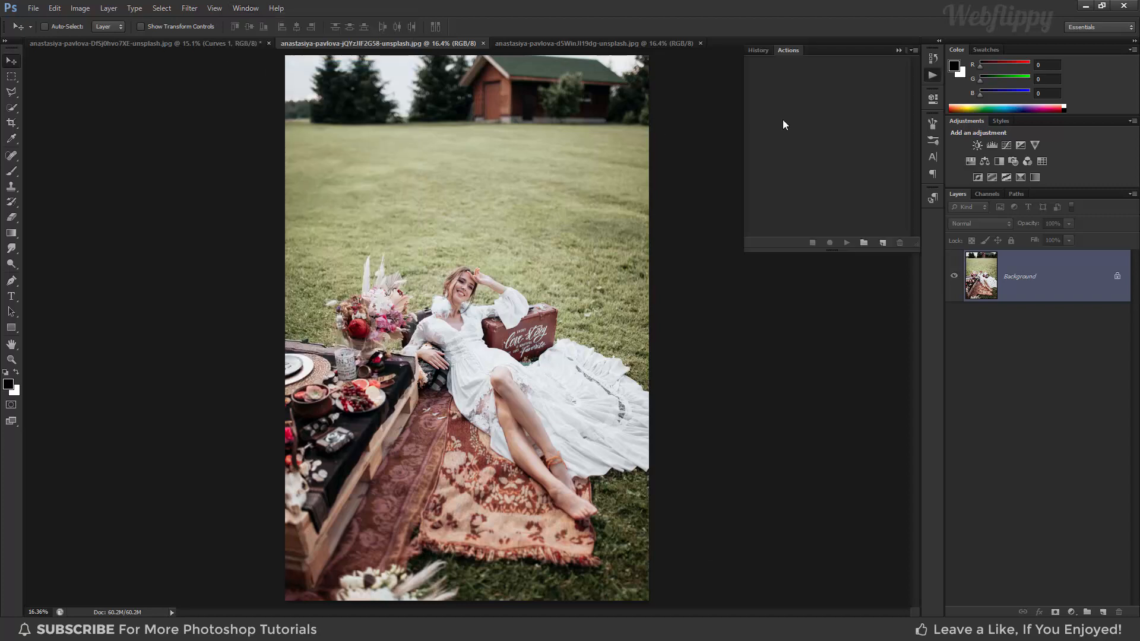
click(914, 51)
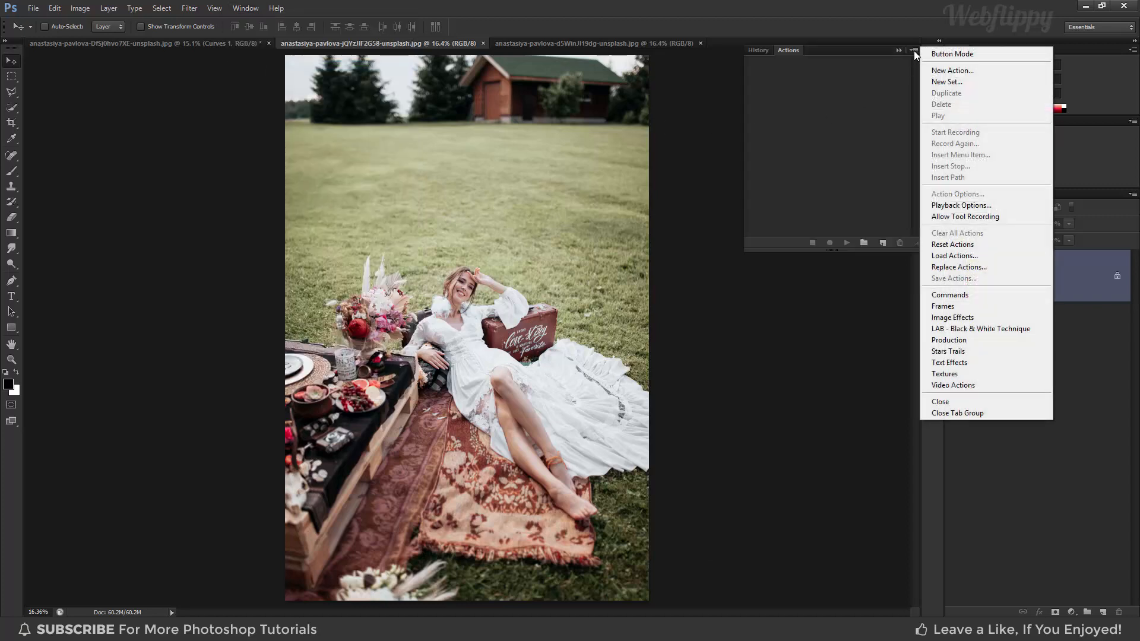
click(973, 255)
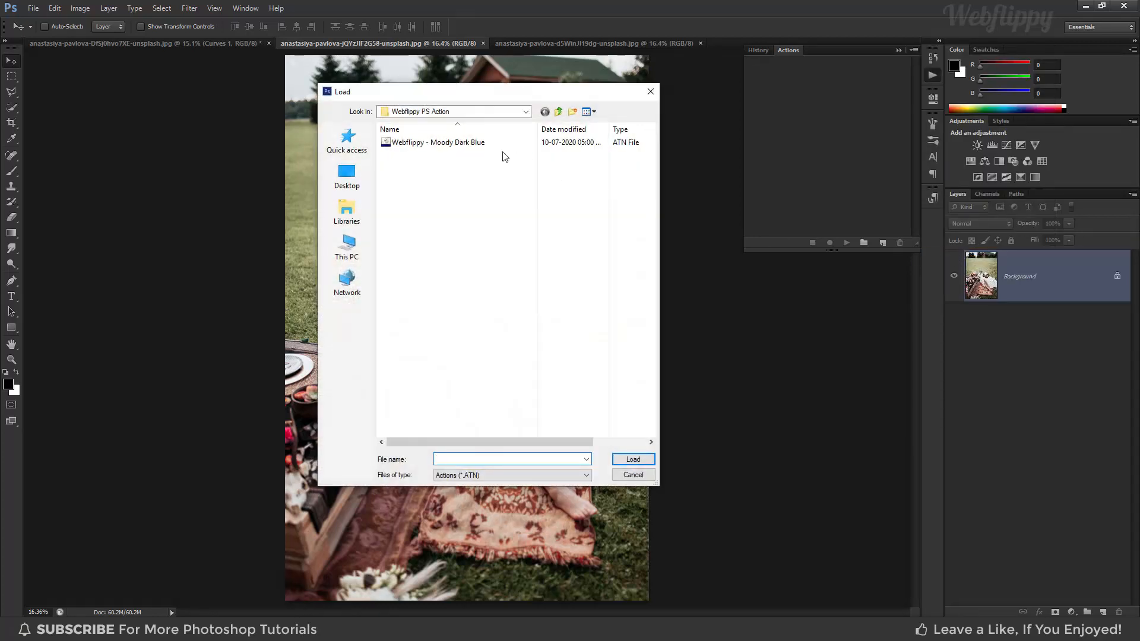
click(463, 146)
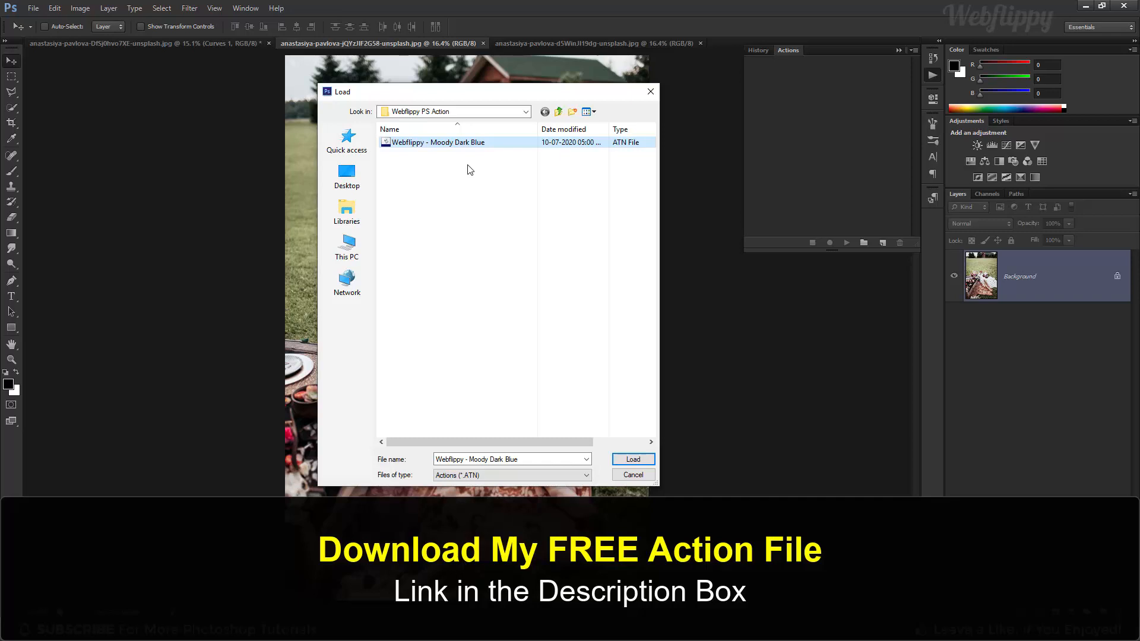
click(624, 460)
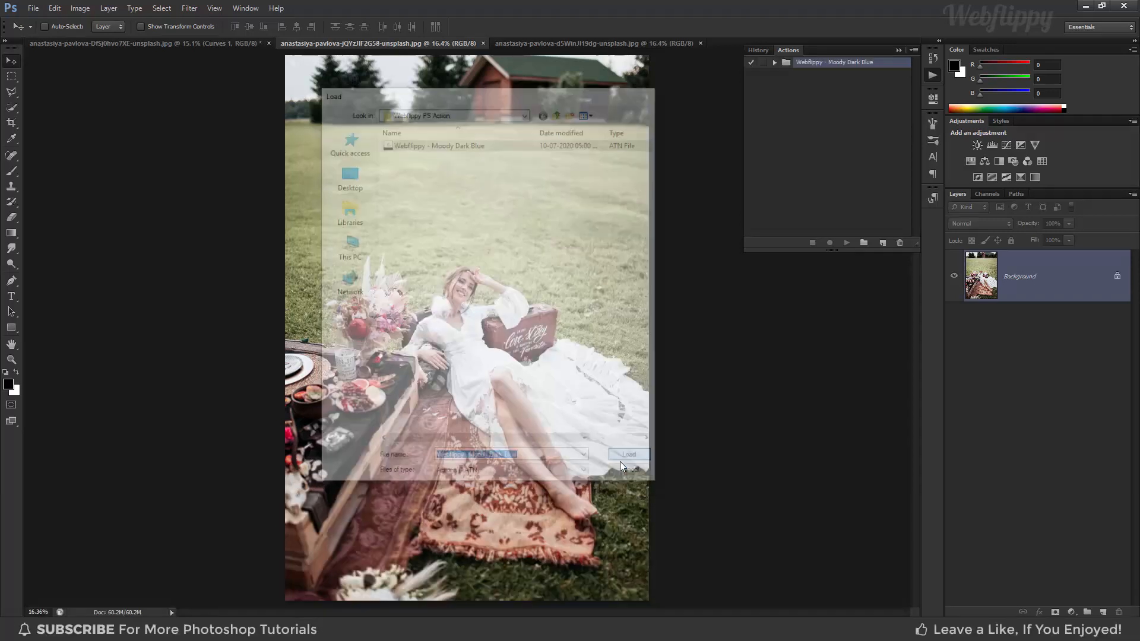
click(774, 62)
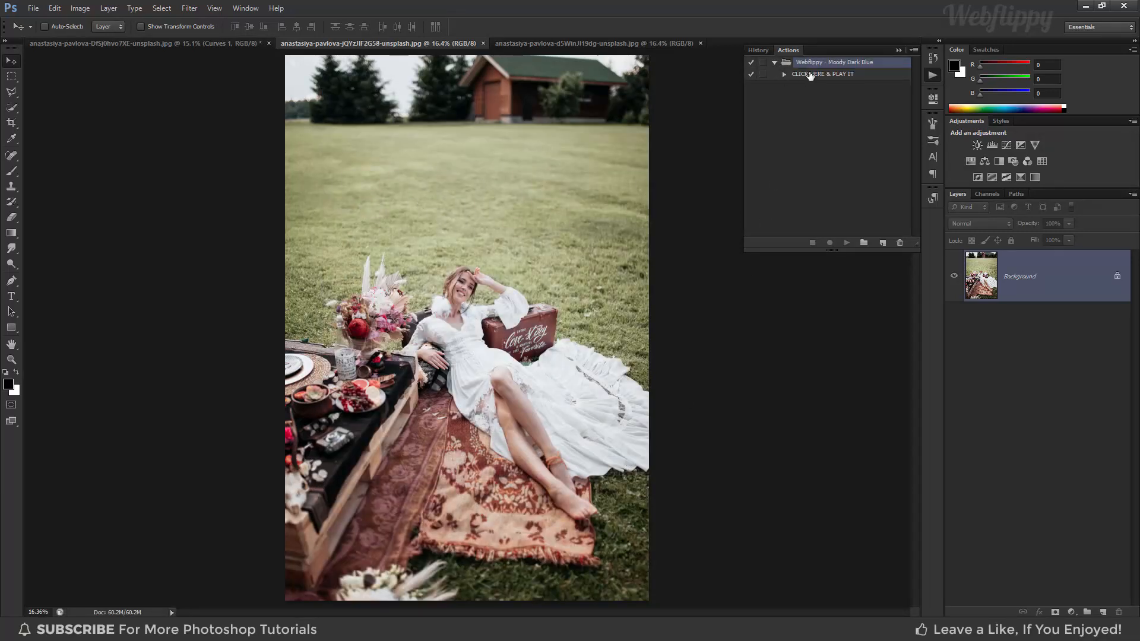
- Play the action "CLICK HERE & PLAY IT" on the picnic photo and compare the image with and without the resulting color grade group
click(811, 74)
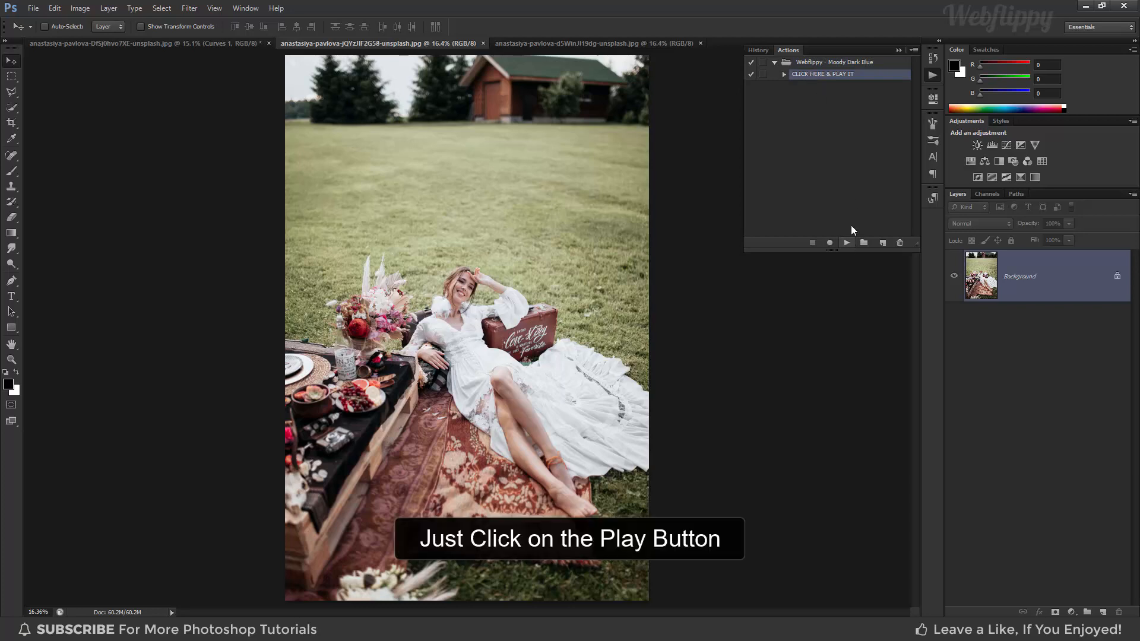
click(846, 242)
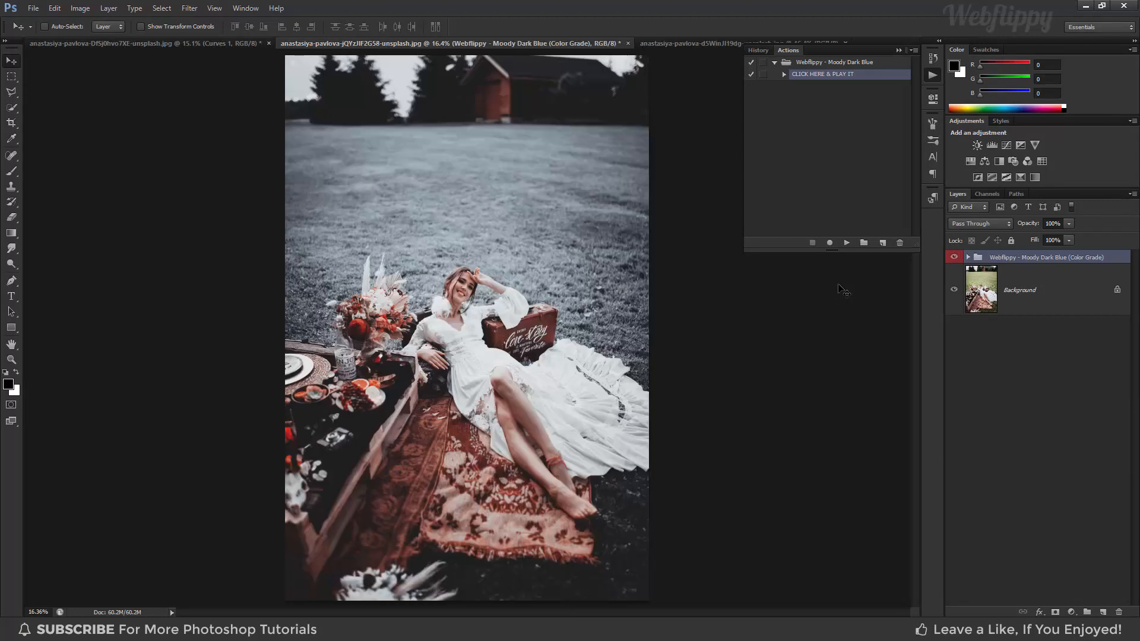
click(954, 257)
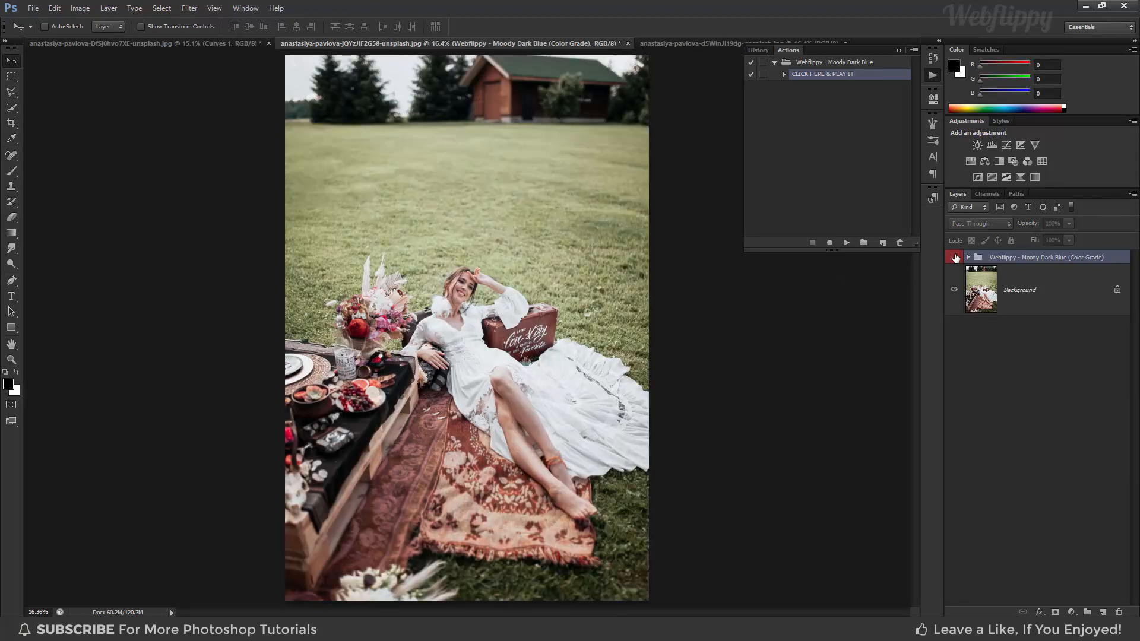
click(955, 257)
click(954, 258)
click(955, 257)
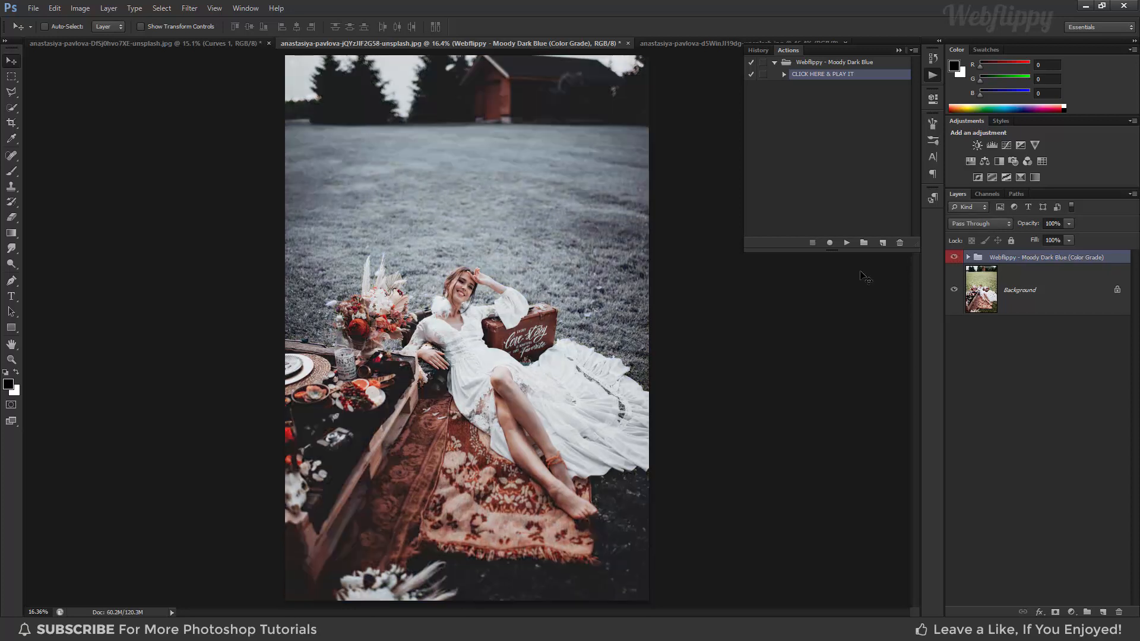
- Switch to the photo of the standing woman with the bouquet, play the same Moody Dark Blue action on it and collapse the actions list
click(656, 42)
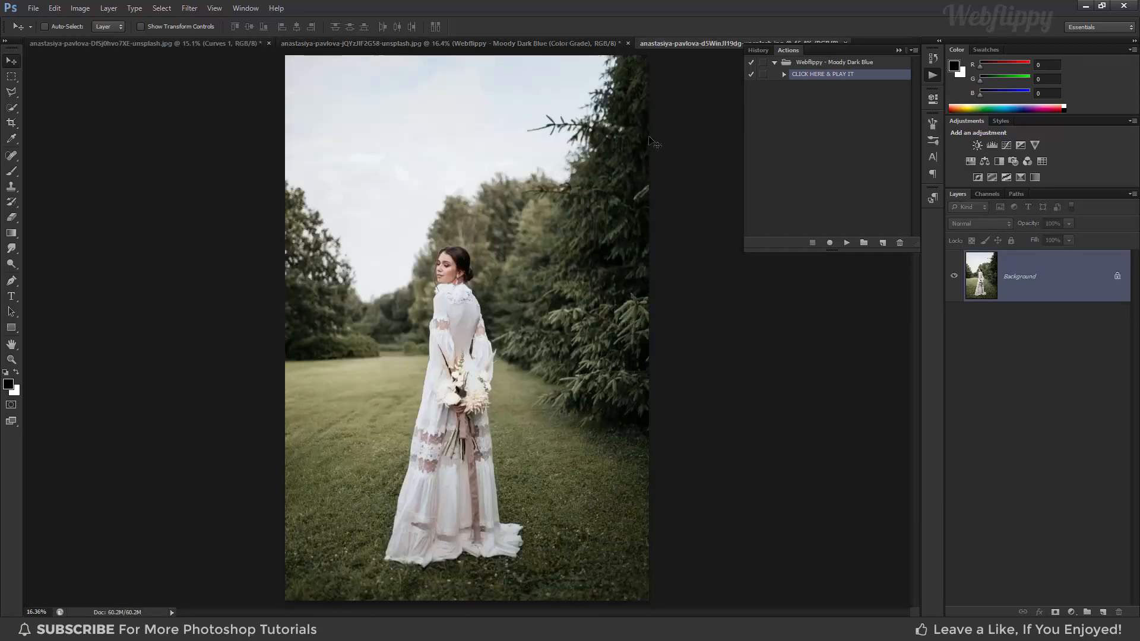
click(848, 243)
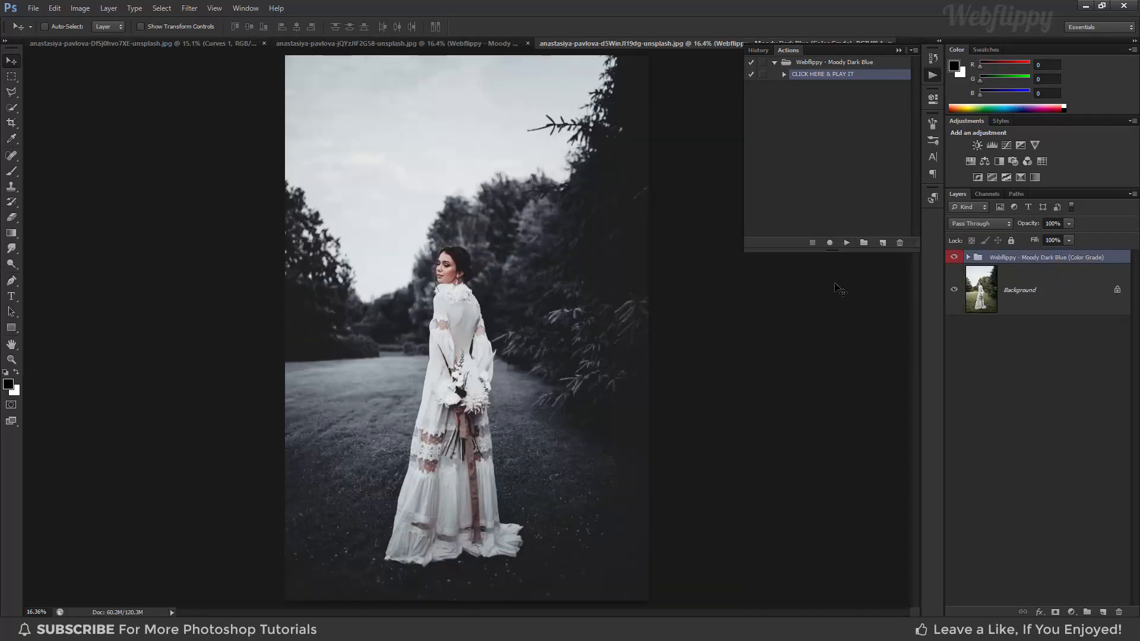
click(898, 51)
- Compare the standing woman's photo with and without the Moody Dark Blue color grade group, leaving the group visible
click(955, 258)
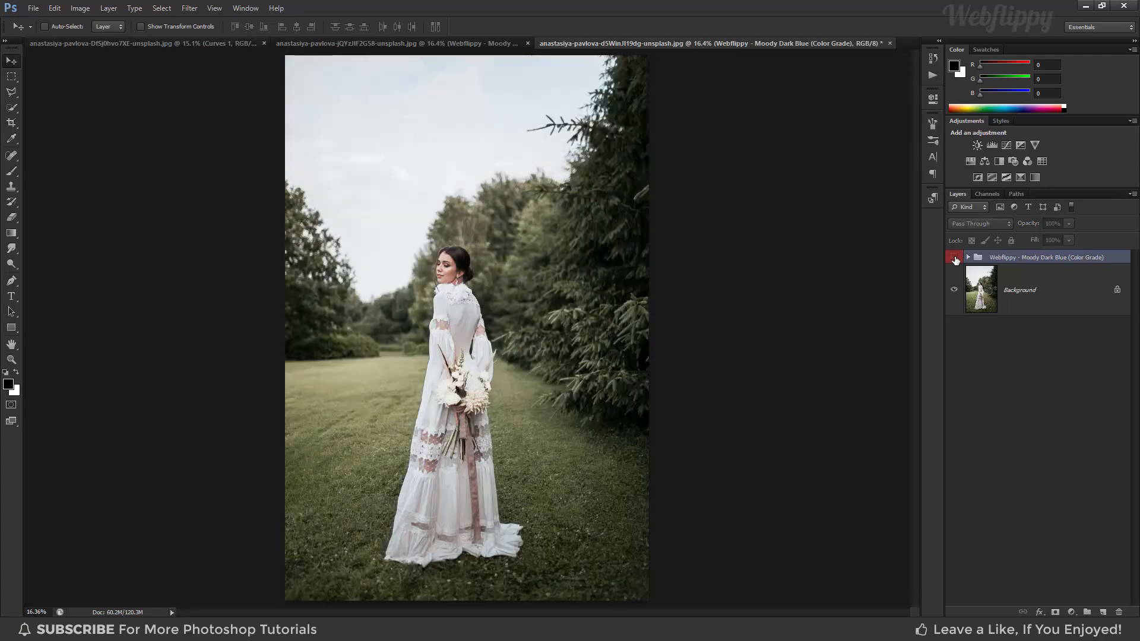
click(954, 258)
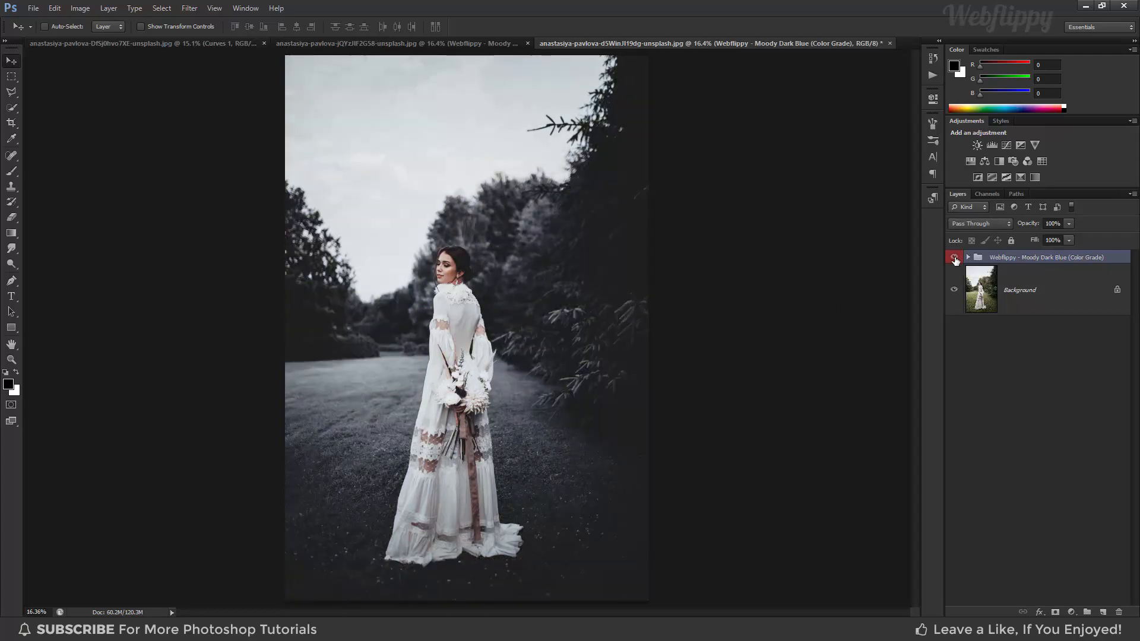
click(954, 258)
click(954, 258)
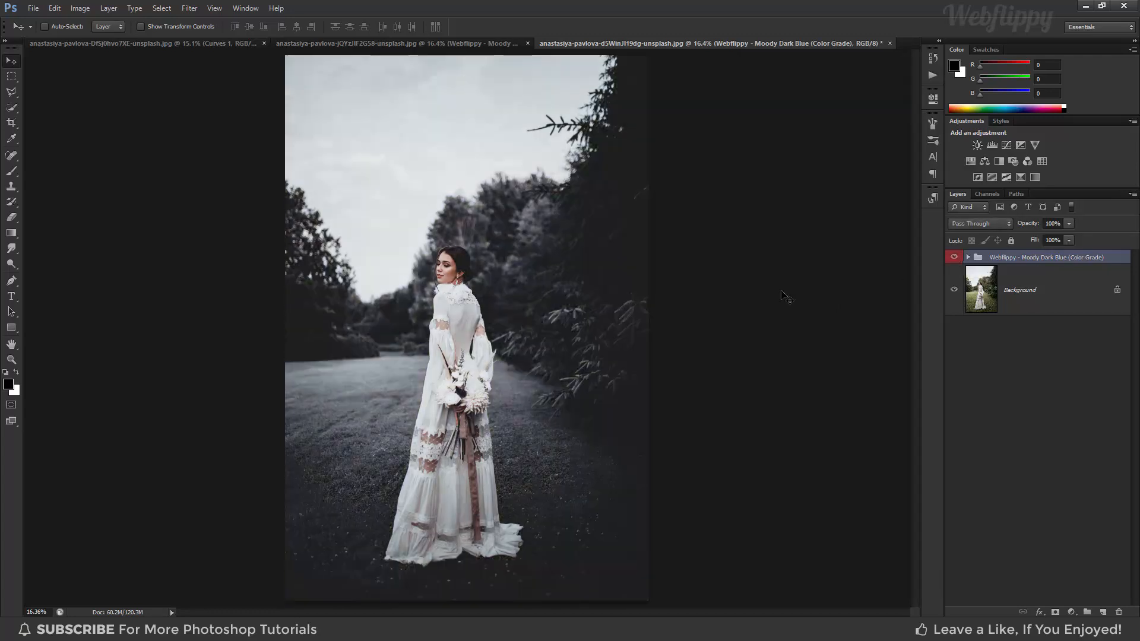